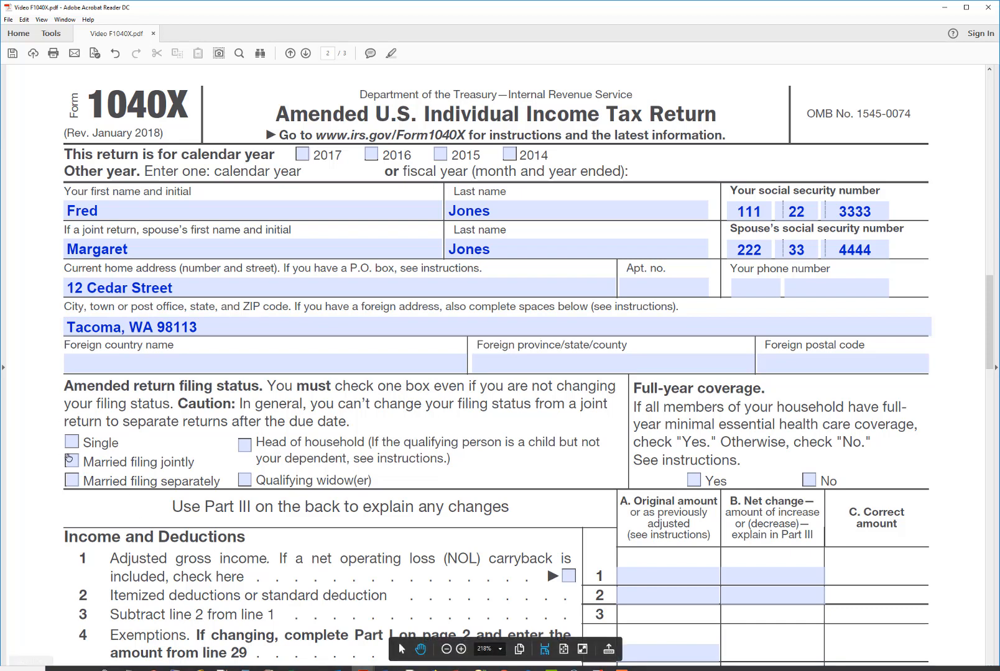
Step: Mark the amended return's filing status as Married filing jointly and its calendar year as 2017
click(72, 462)
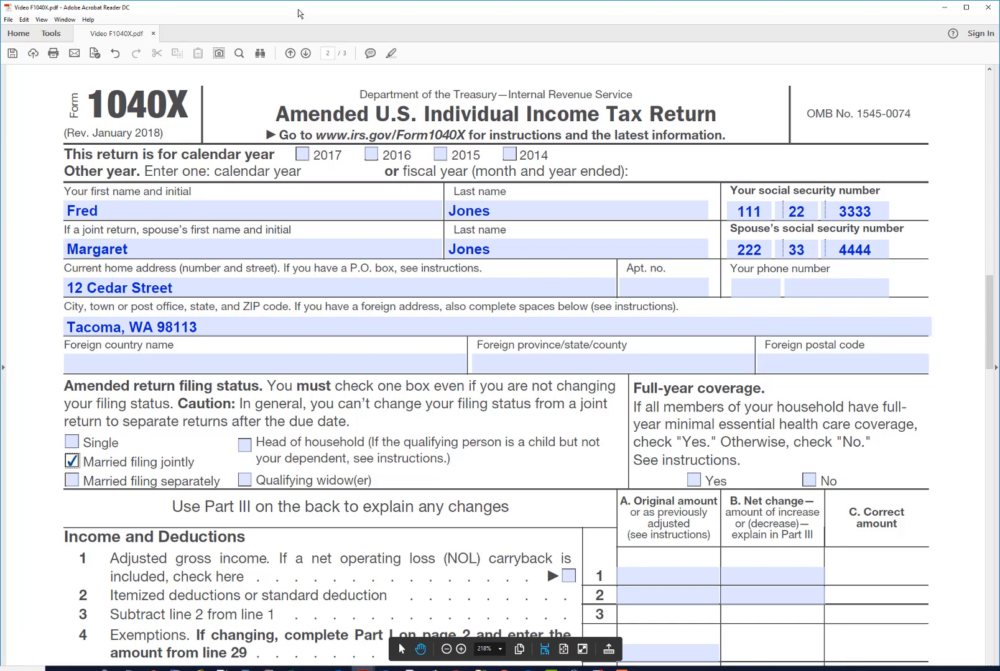
click(303, 153)
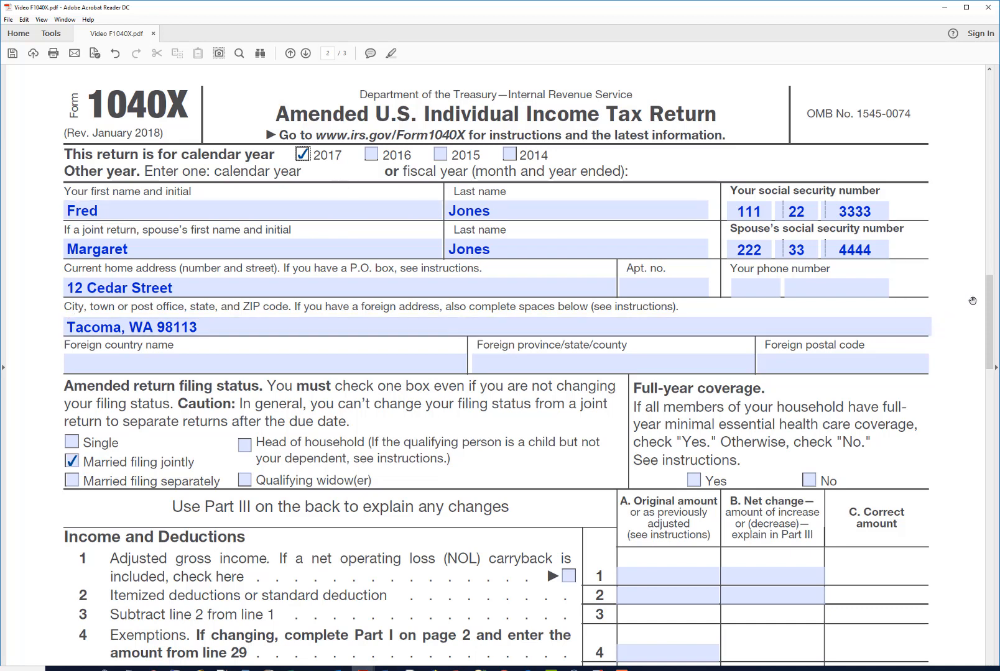
Step: Enter the original amounts in column A: 40,000 adjusted gross income on line 1 and 12,700 deductions on line 2
drag(991, 297, 991, 336)
click(658, 335)
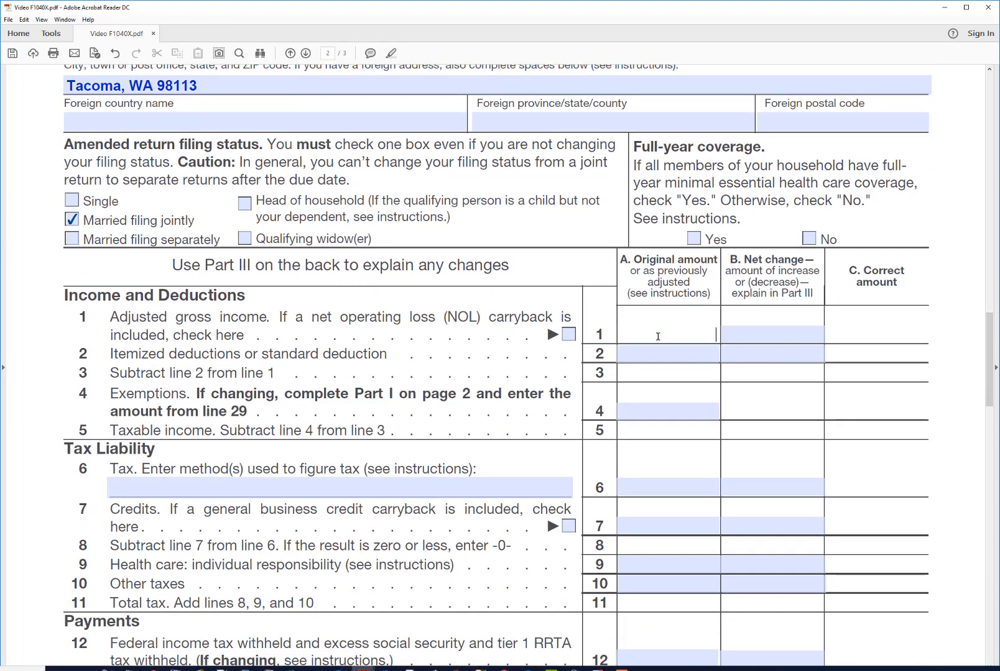
text(40,000)
key(Tab)
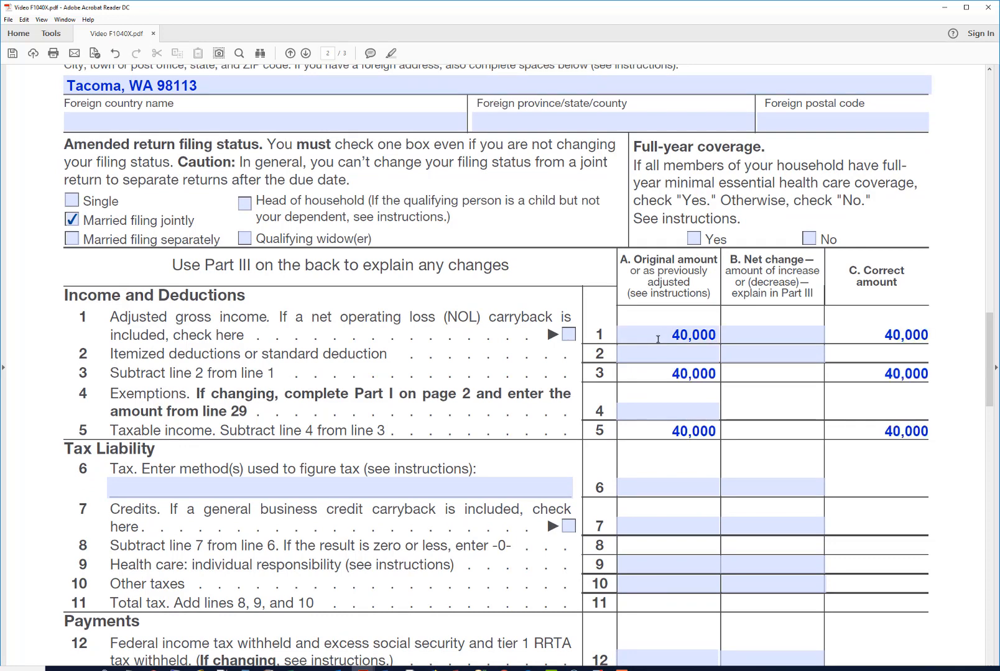
click(660, 352)
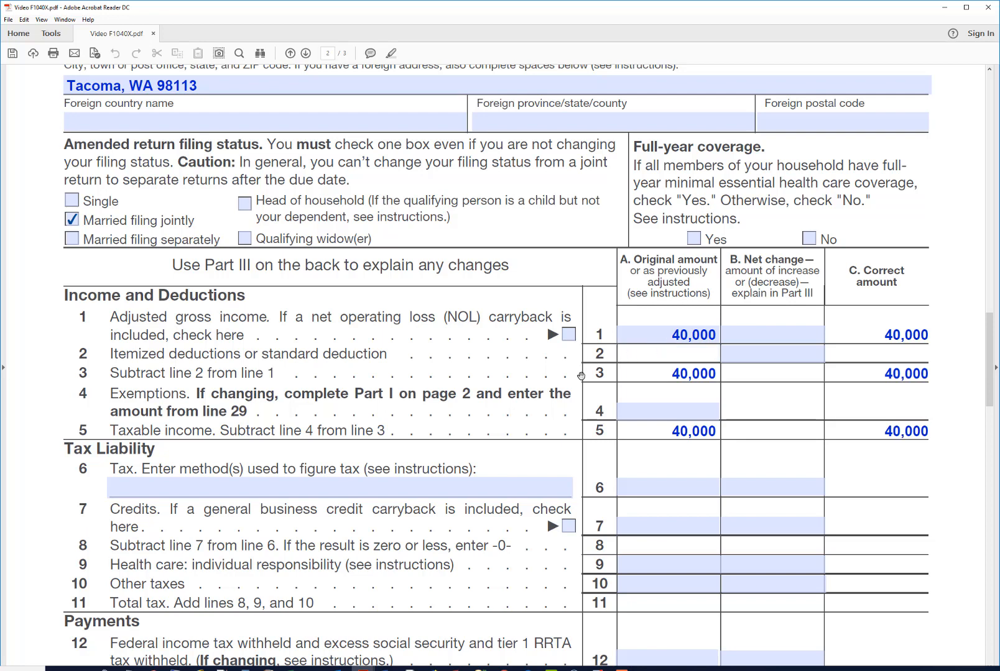
text(12700)
key(Return)
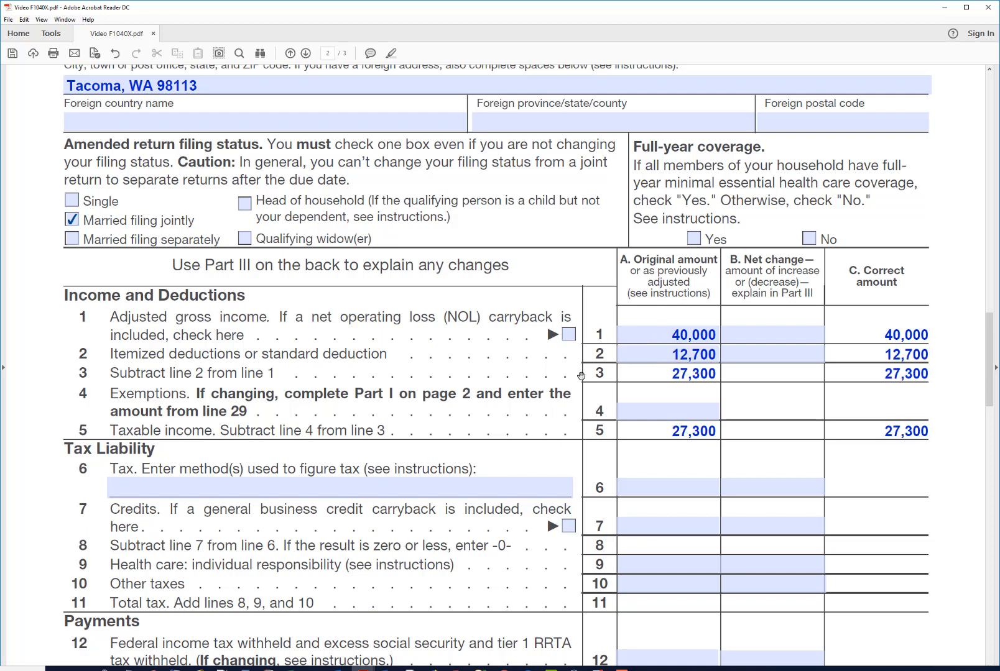
Step: Enter 12,150 as the original exemptions amount on line 4, column A
click(639, 407)
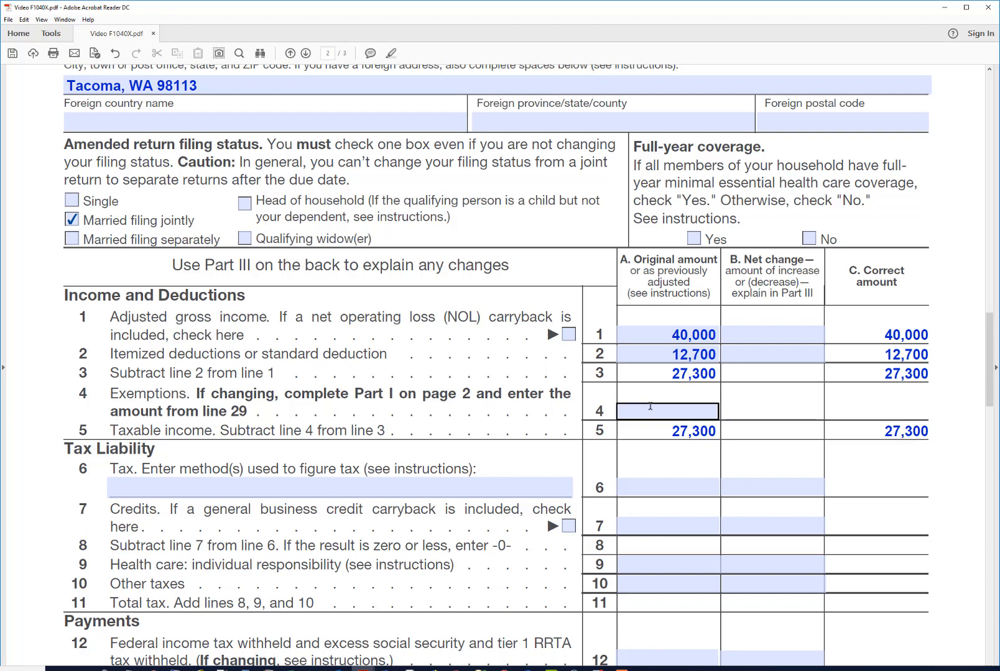
click(652, 410)
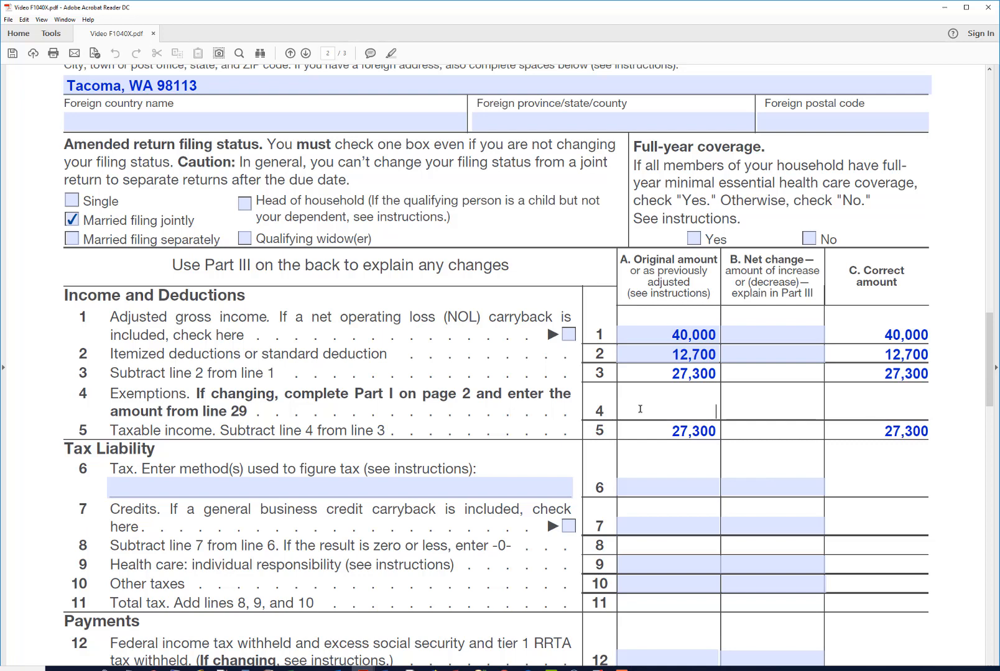
text(12150)
key(Return)
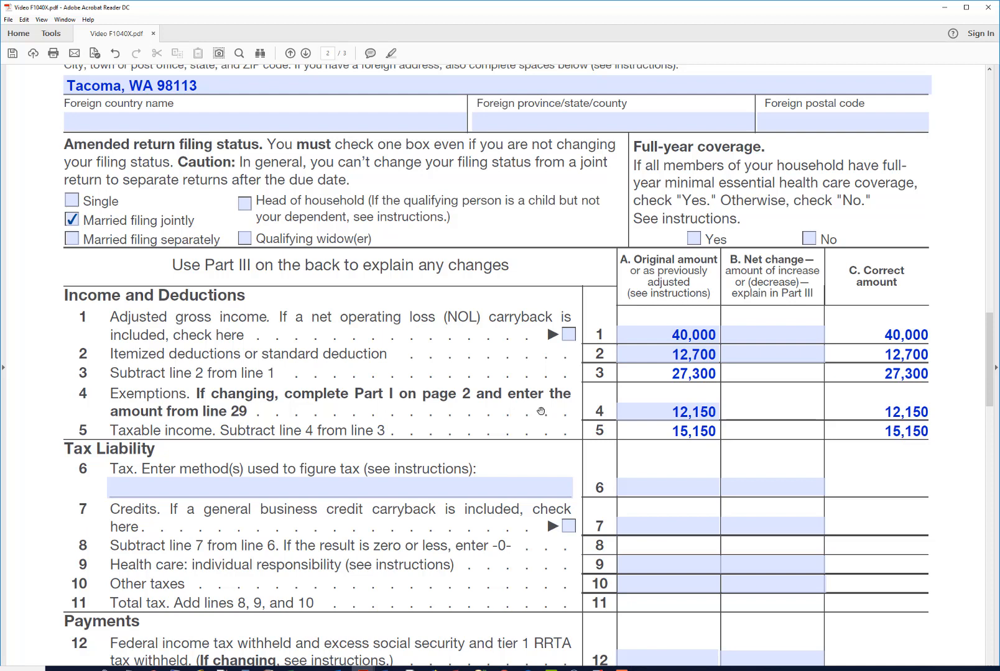
Step: Fill in "Tax Table" as the method used to figure tax on line 6
scroll(501, 420, down, 1)
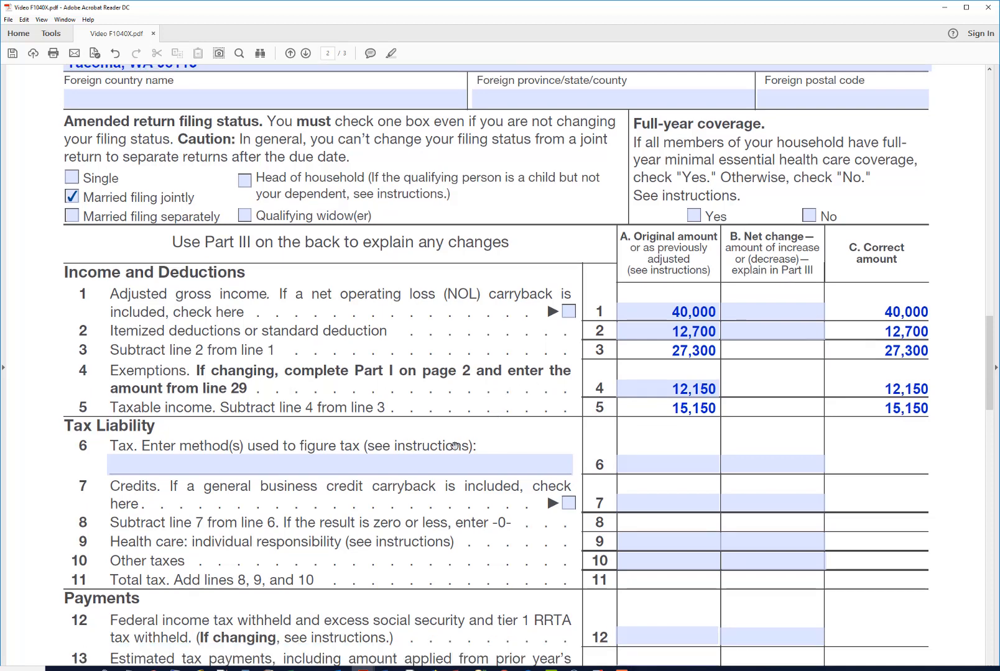
click(430, 462)
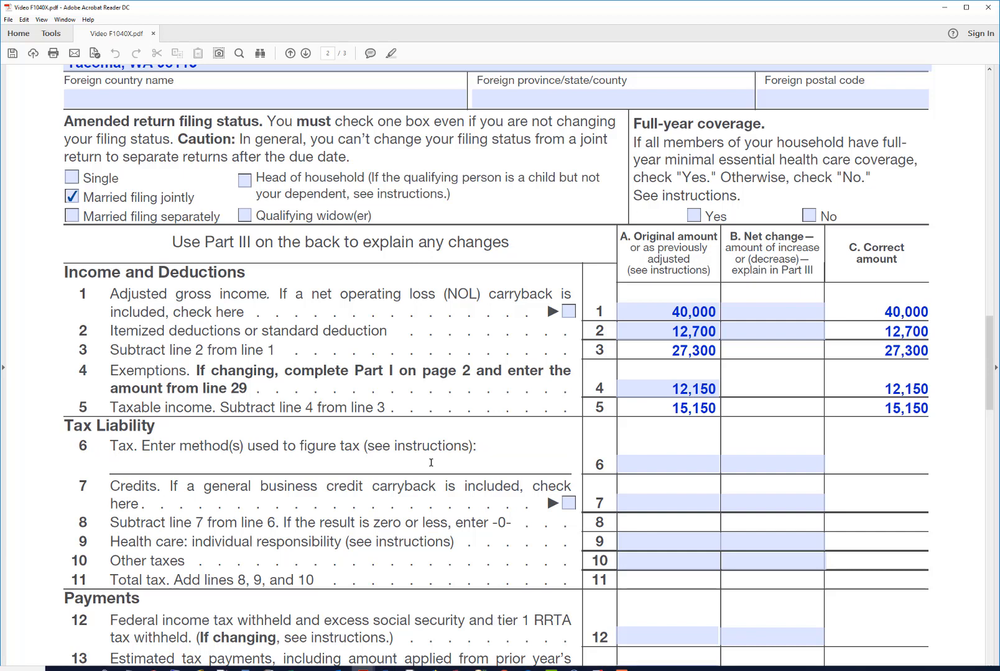
text(Tax Talble)
key(Return)
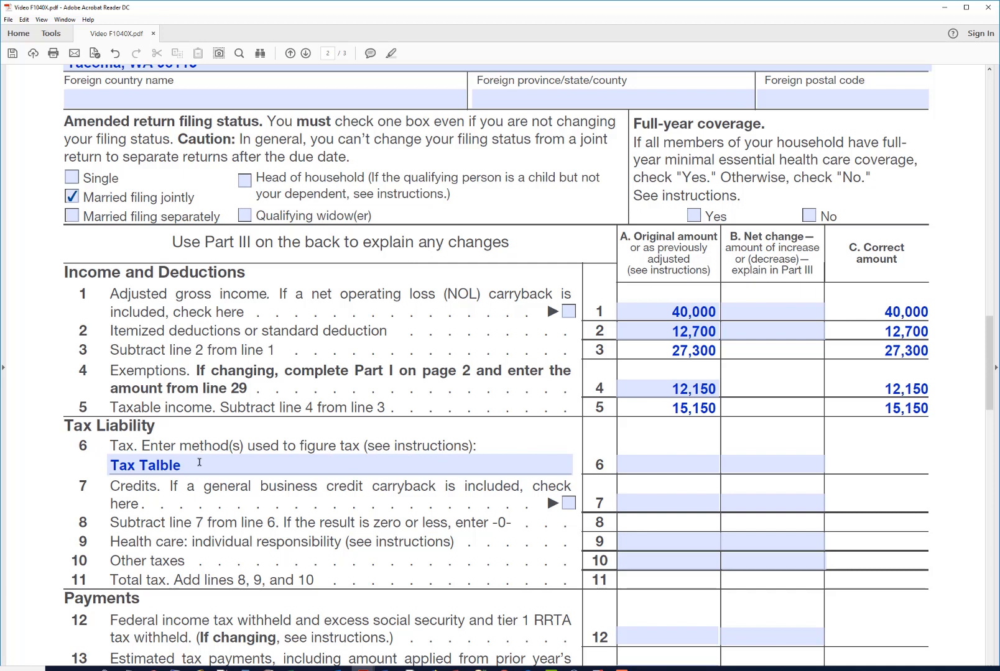
click(199, 462)
key(BackSpace)
key(BackSpace)
key(BackSpace)
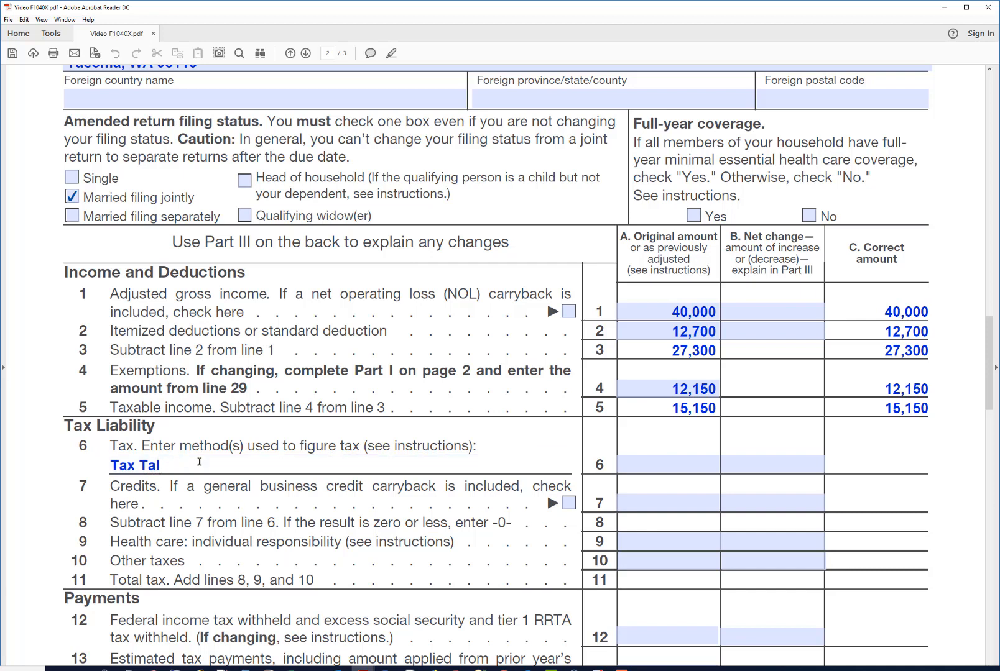
key(BackSpace)
text(ble)
key(Return)
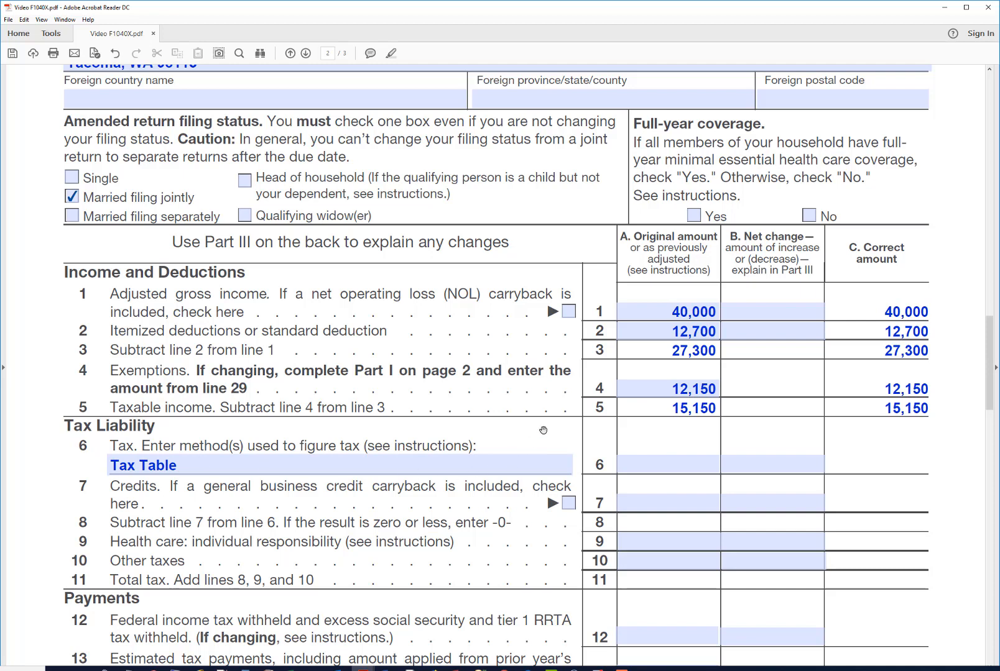
Step: Enter the original tax of 1,518 on line 6 and the original credits of 1,000 on line 7, column A
click(620, 465)
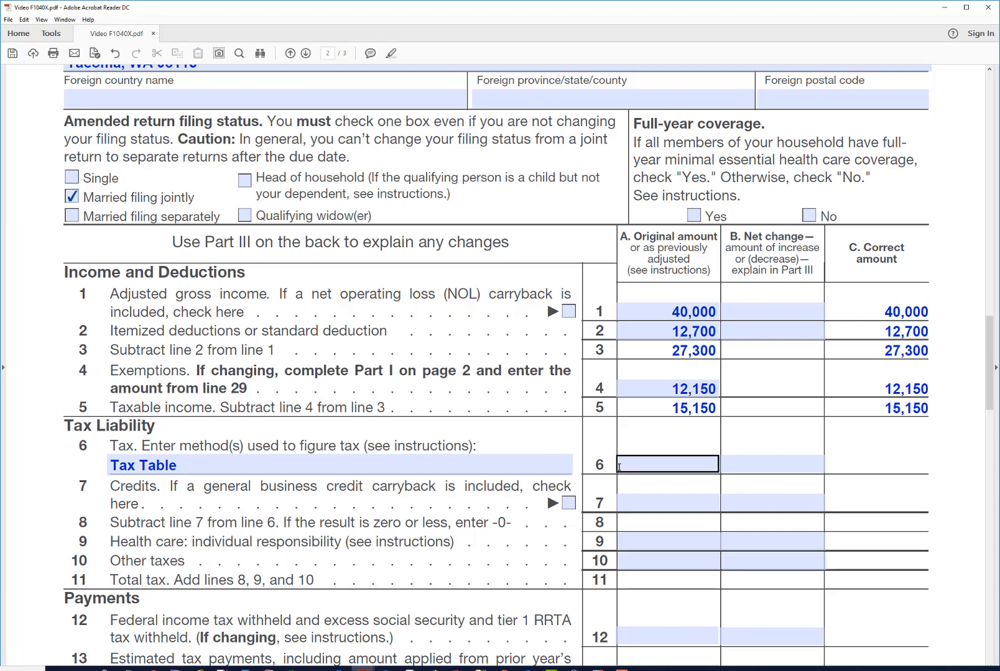
click(669, 432)
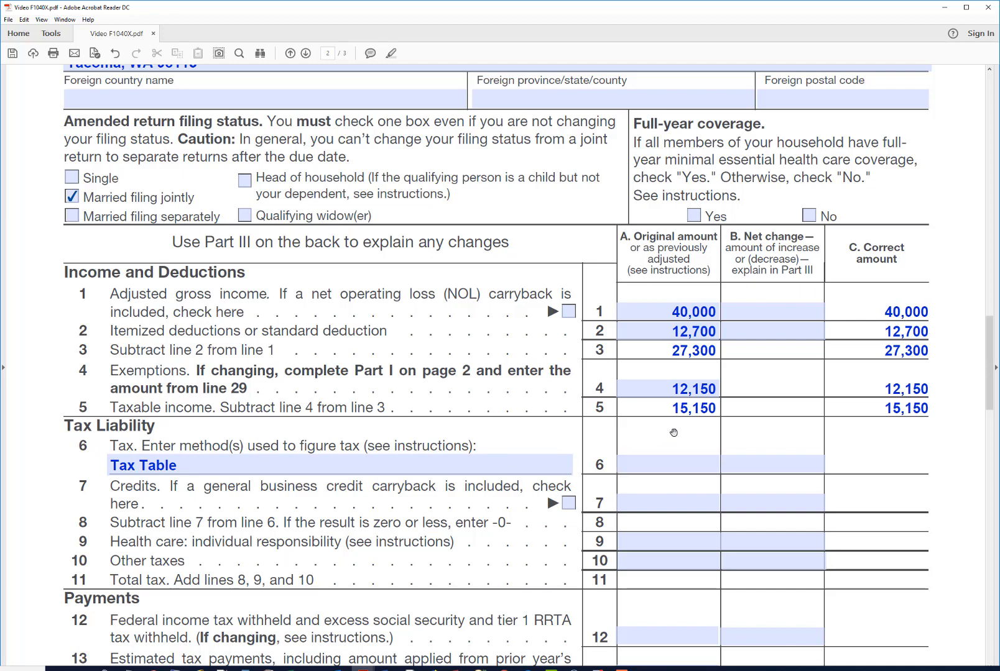
click(666, 463)
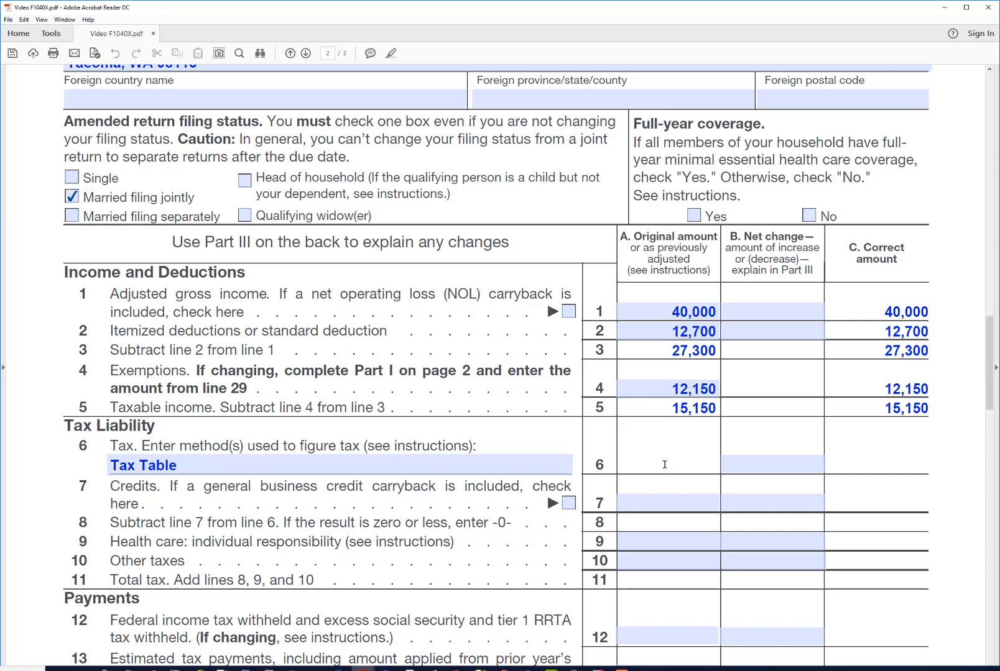
text(1518)
key(Return)
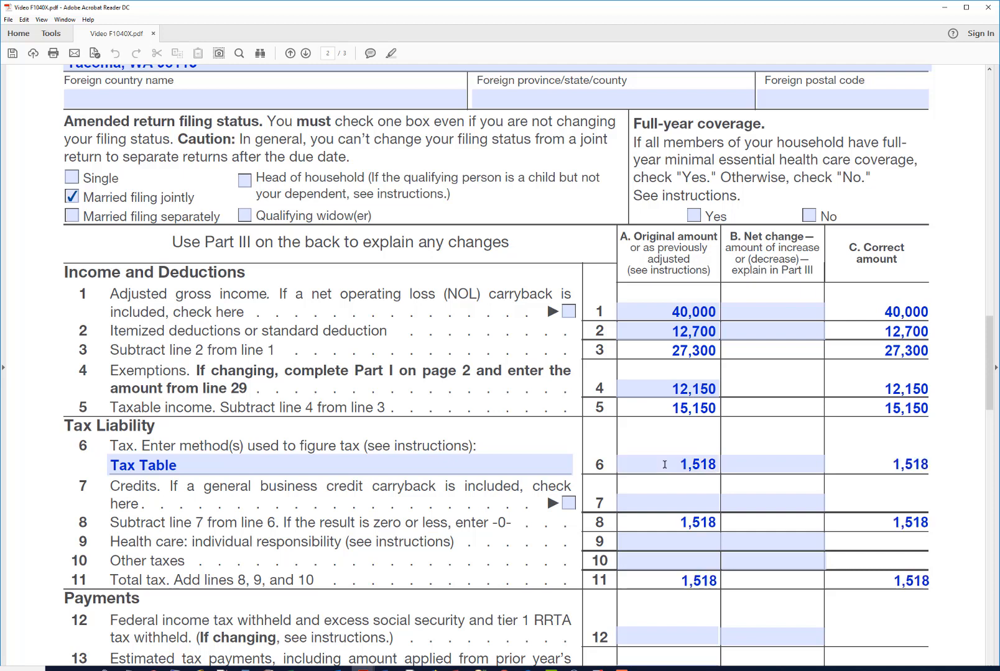
click(654, 501)
click(653, 503)
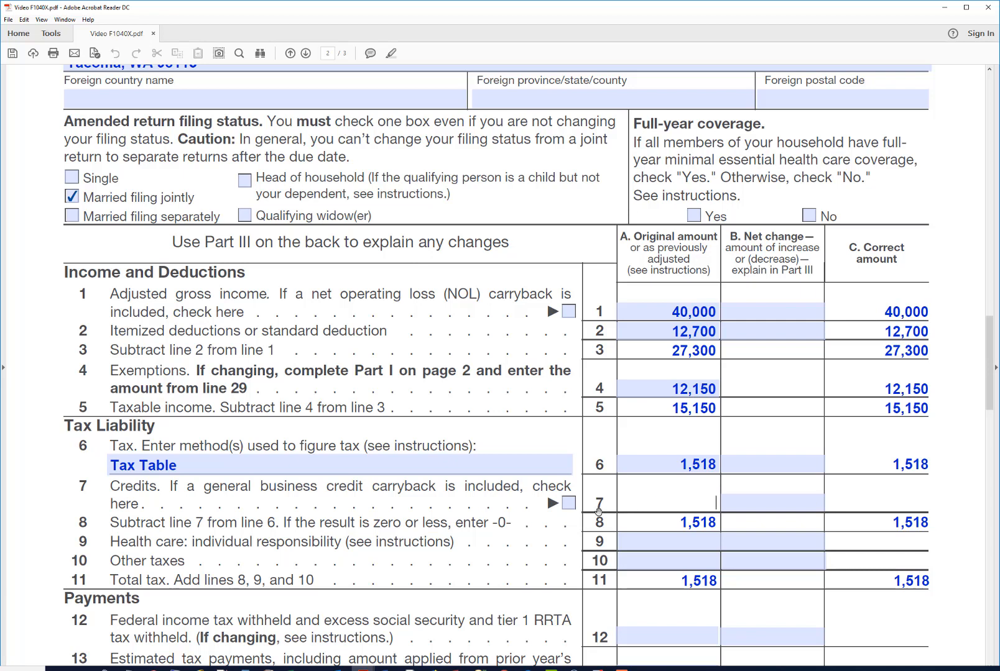
text(1000)
click(598, 512)
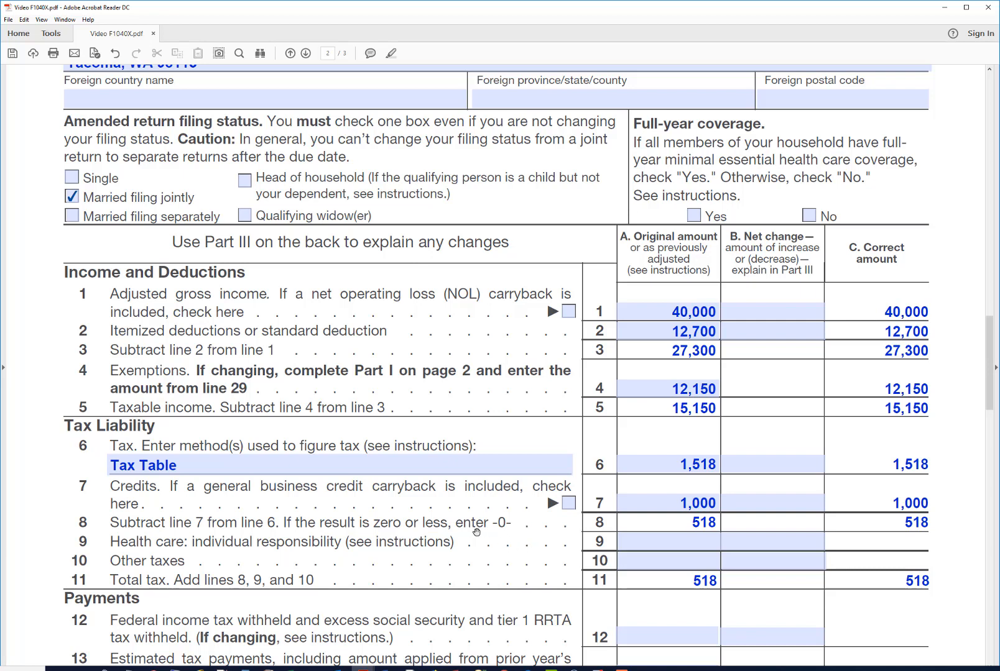
Step: Enter the original payments in column A: 2,000 federal income tax withheld on line 12 and 828 earned income credit on line 14
scroll(476, 532, down, 2)
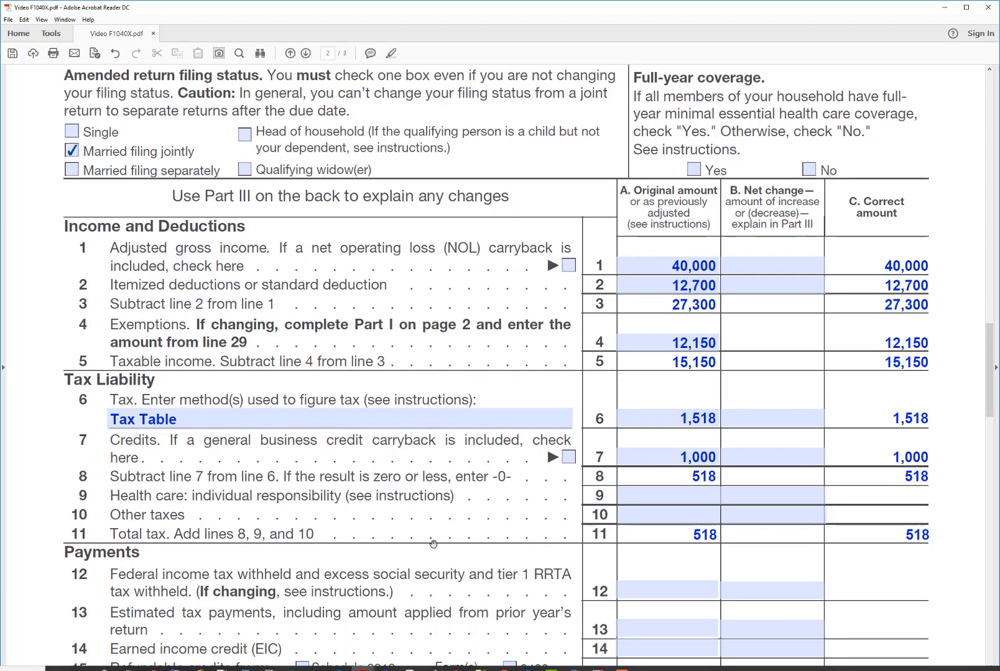
scroll(424, 544, down, 2)
scroll(424, 545, down, 3)
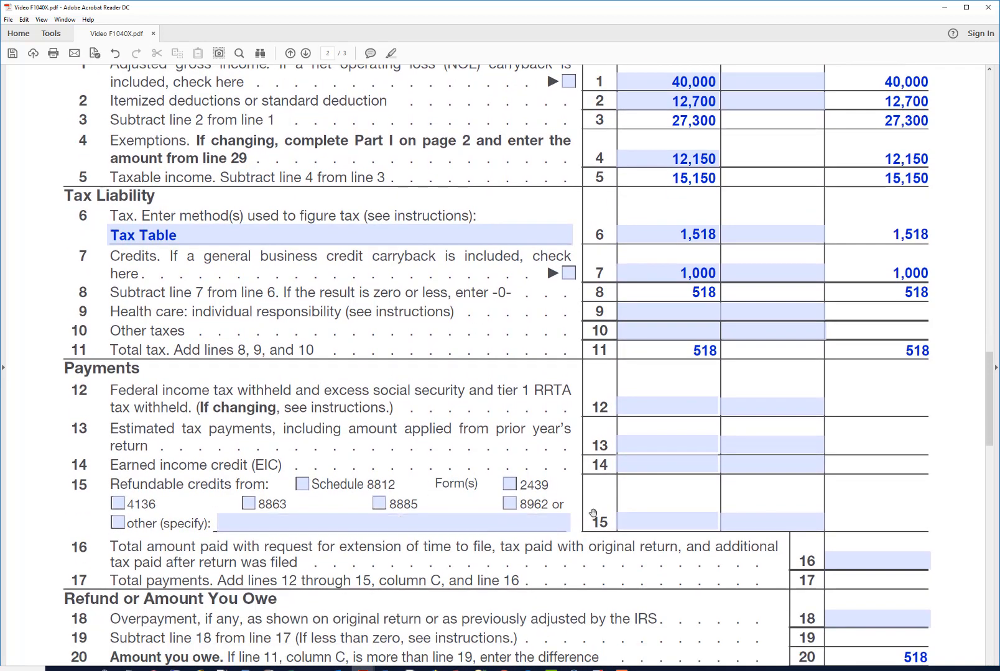
click(656, 407)
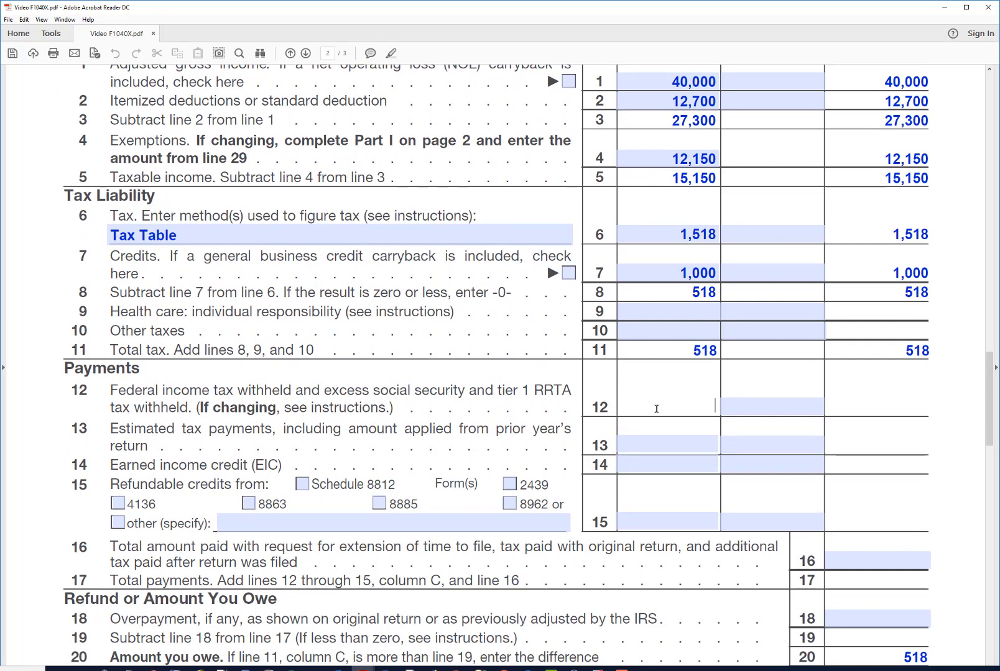
text(2,000)
key(Return)
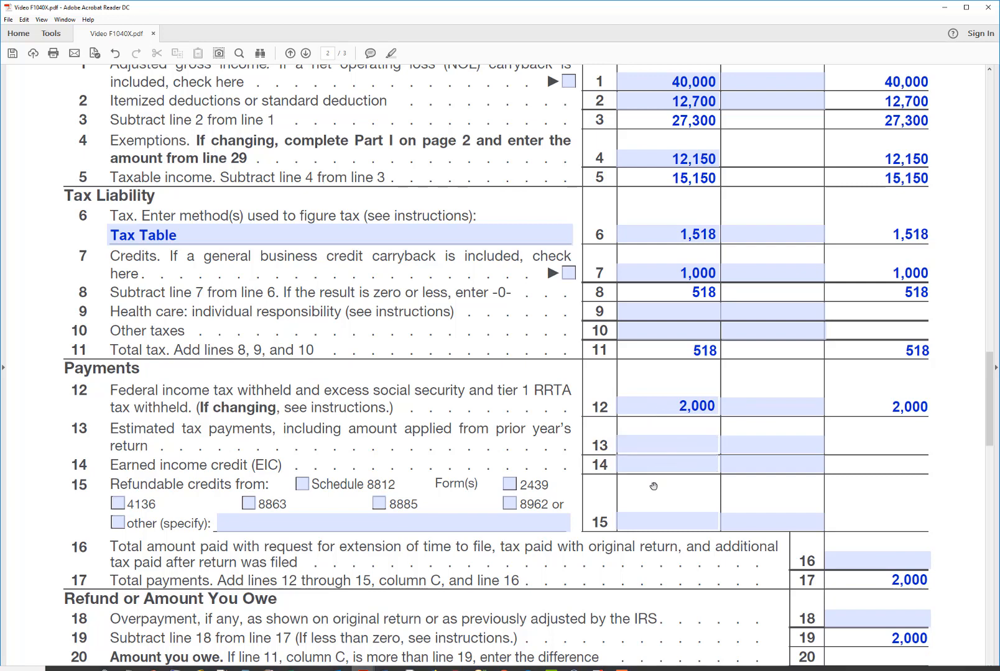
click(658, 466)
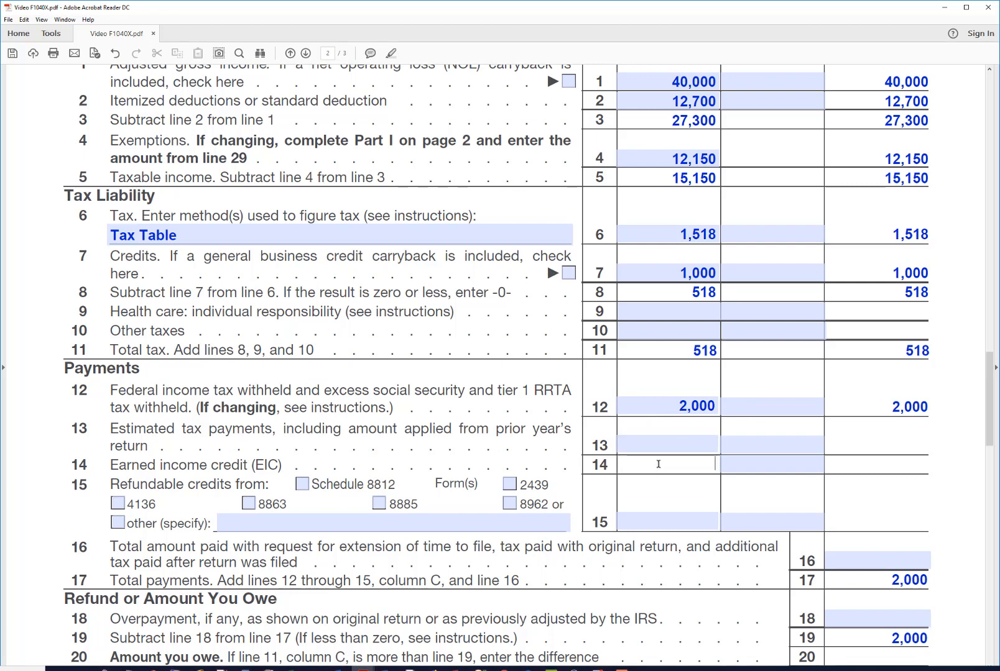
text(828)
key(Return)
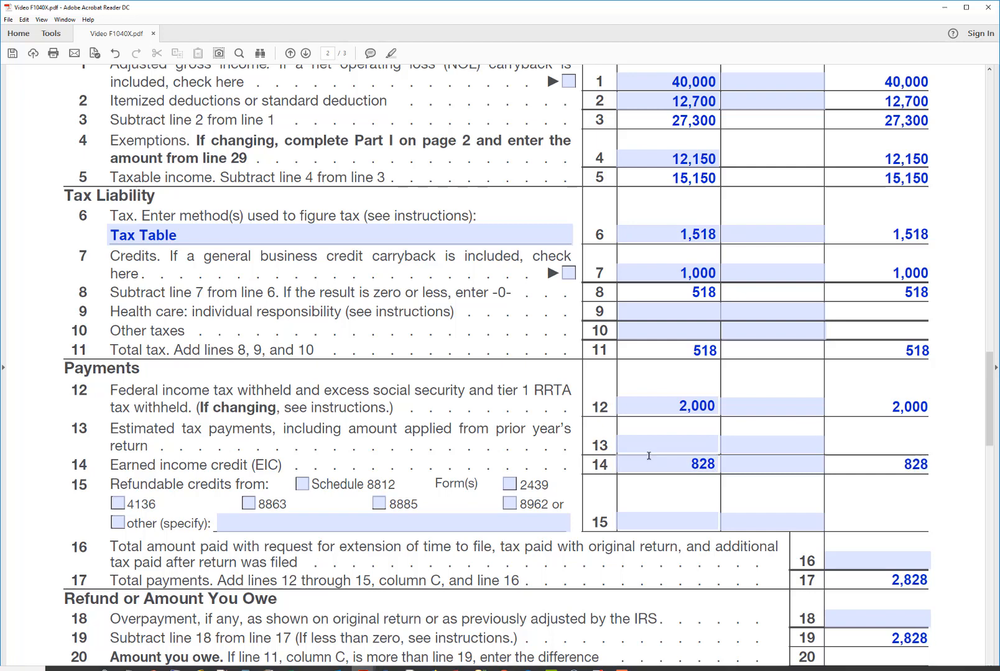
Step: Enter 2,310 on line 18 as the overpayment shown on the original return
scroll(648, 455, down, 3)
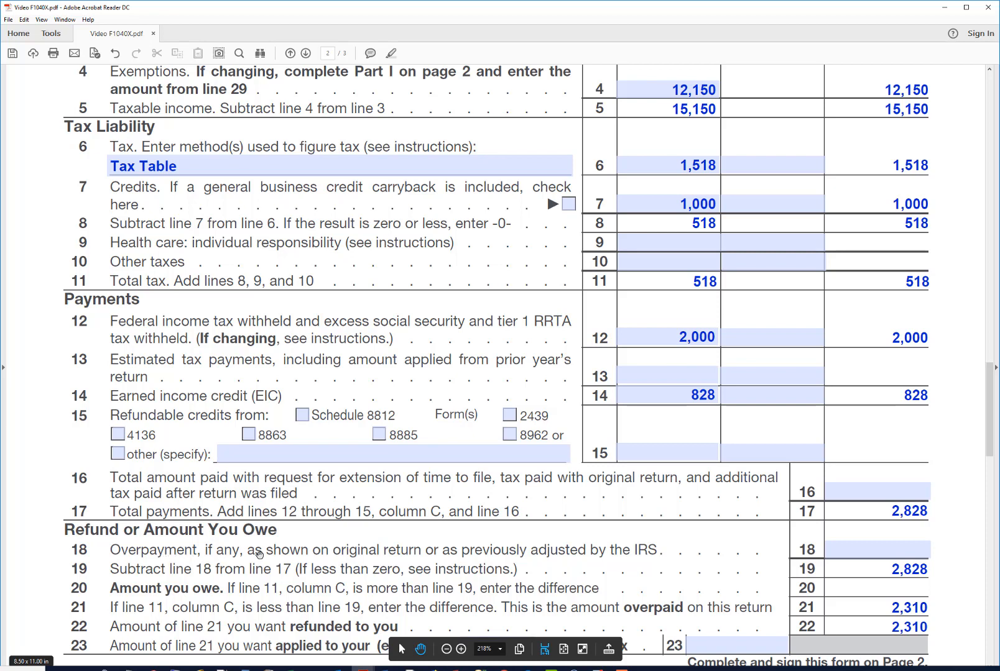
click(888, 548)
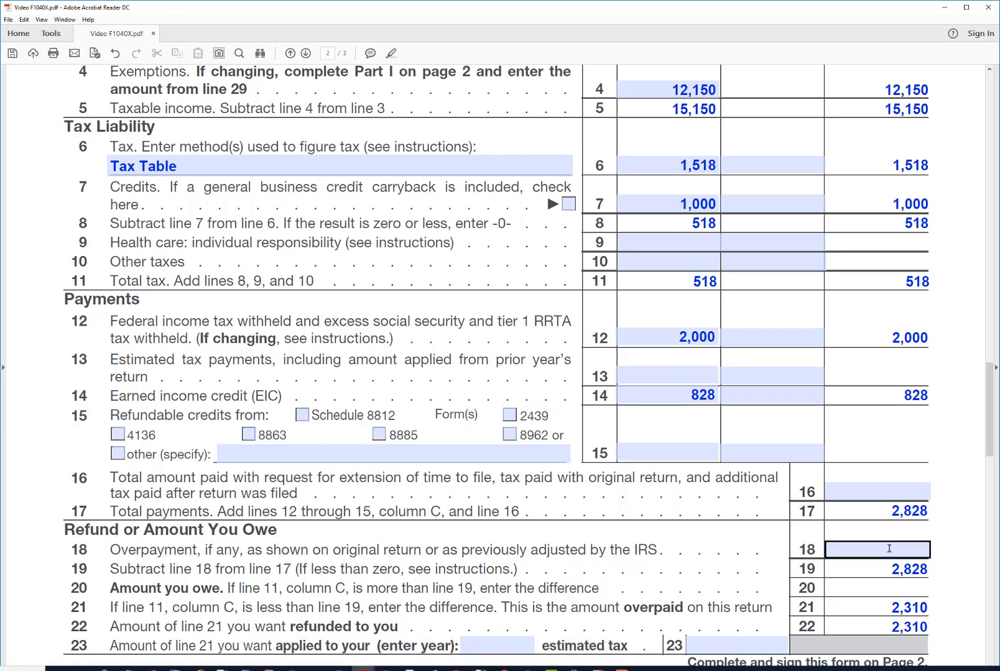
text(2,31)
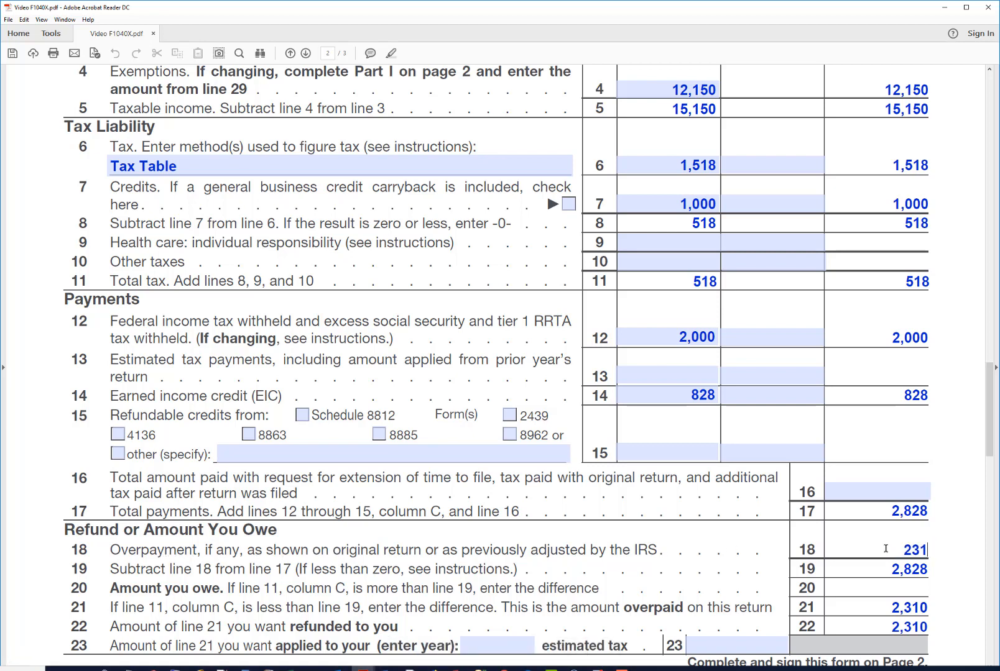
text(0)
key(Return)
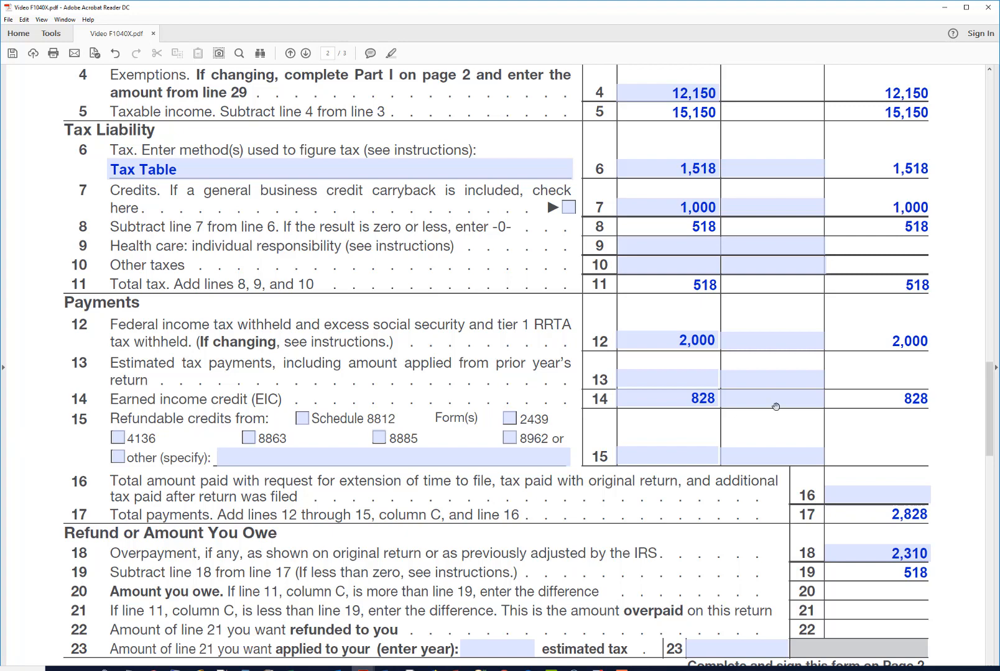
Step: In Part I, column A, enter 2 exemptions for self and spouse on line 24 and 1 dependent child on line 25
drag(988, 393, 991, 502)
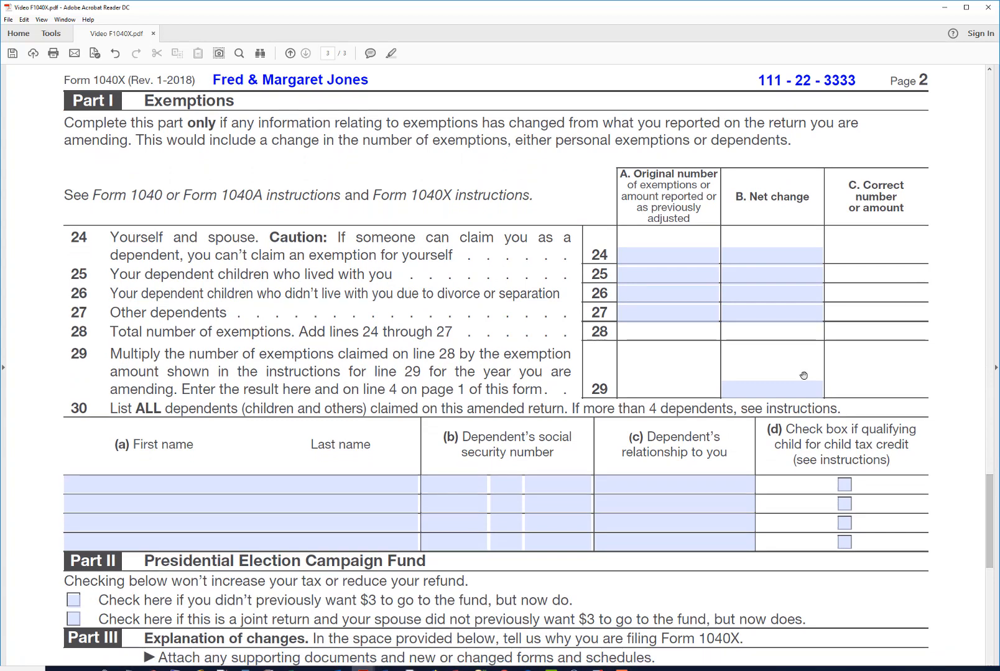
click(703, 257)
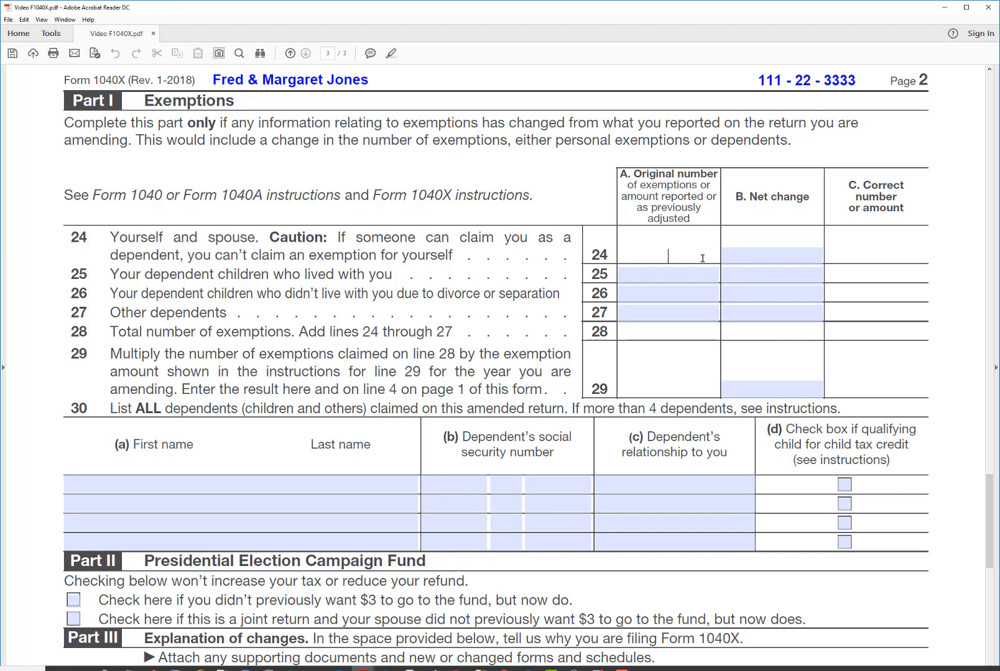
text(2)
click(699, 275)
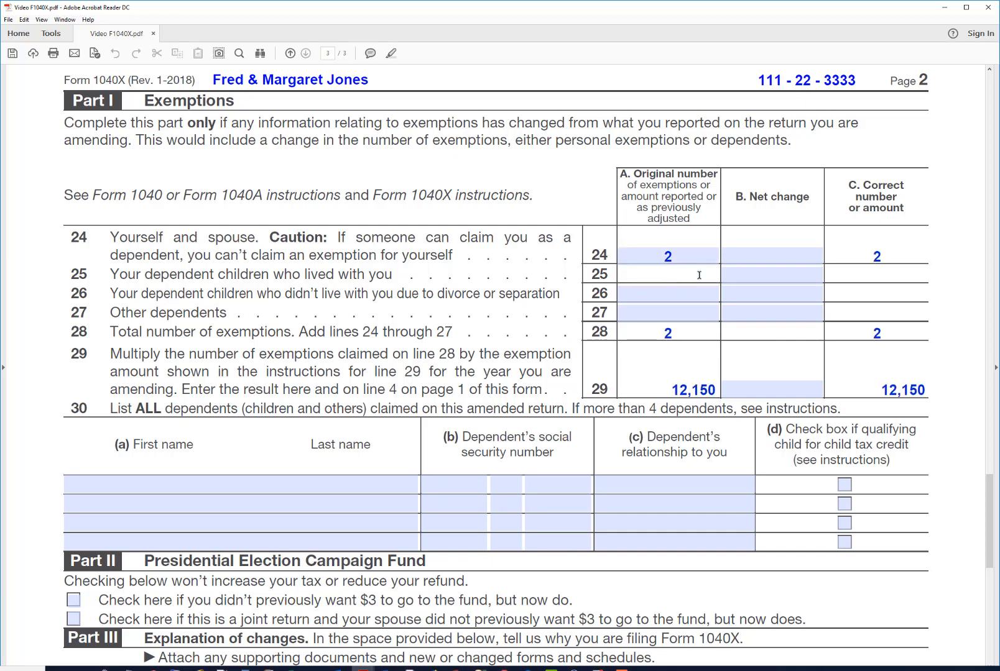
text(1)
Step: Enter a net change of 1 for dependent children who lived with the filer on line 25, column B
click(738, 275)
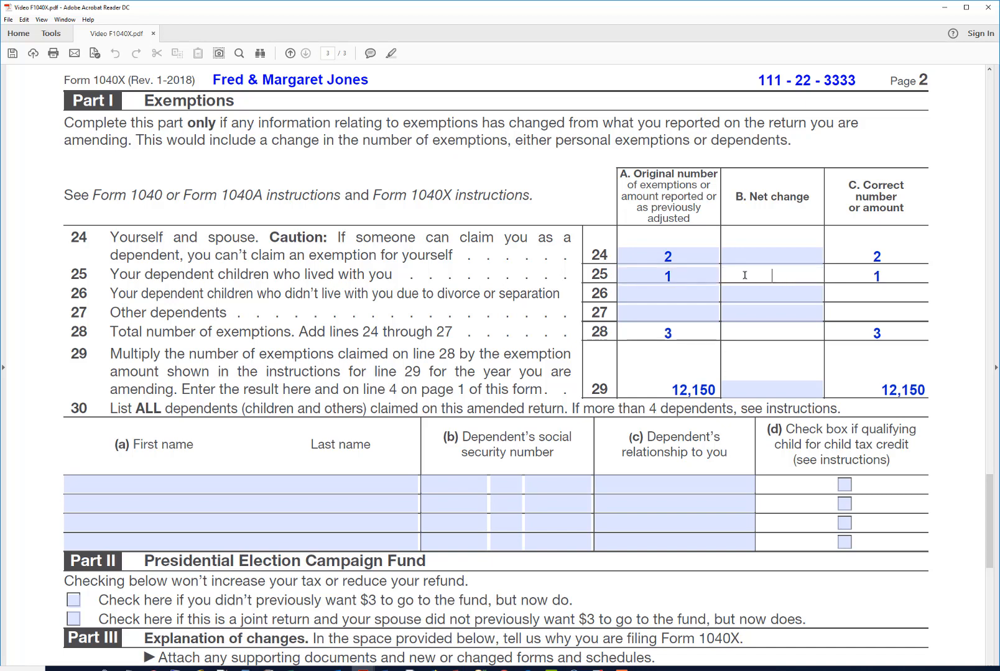
text(1)
key(Return)
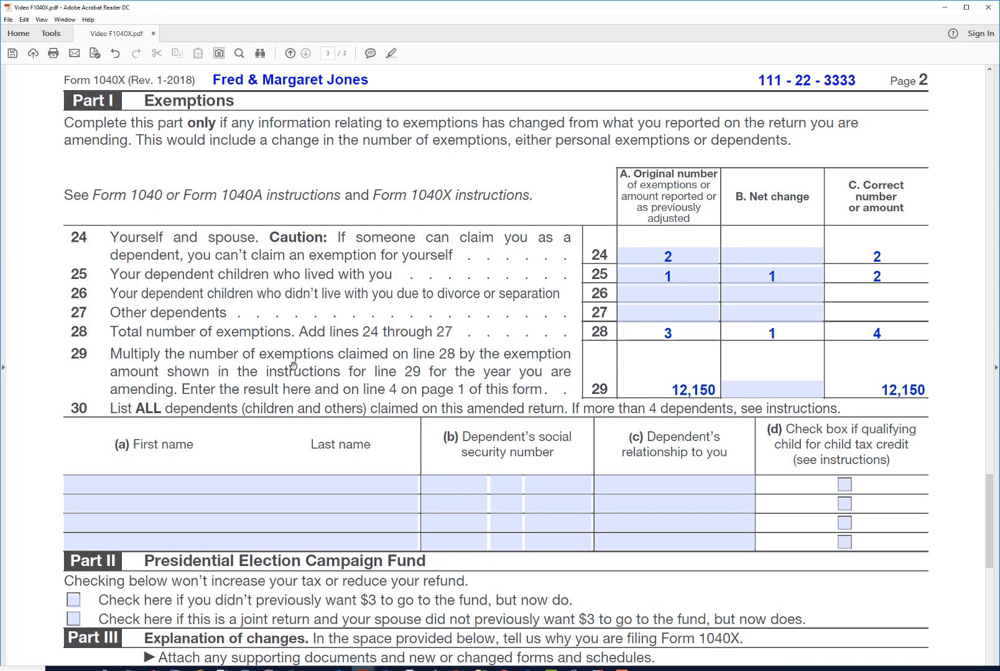
Step: Enter 4,050 as the net change in the exemption amount on line 29, column B
click(769, 389)
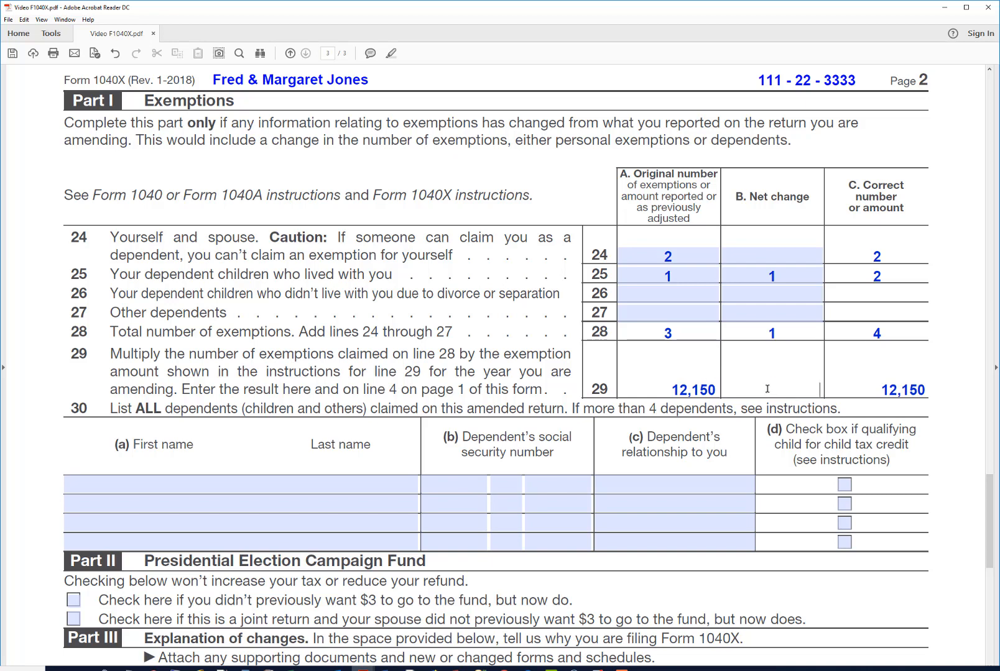
text(4050)
key(Return)
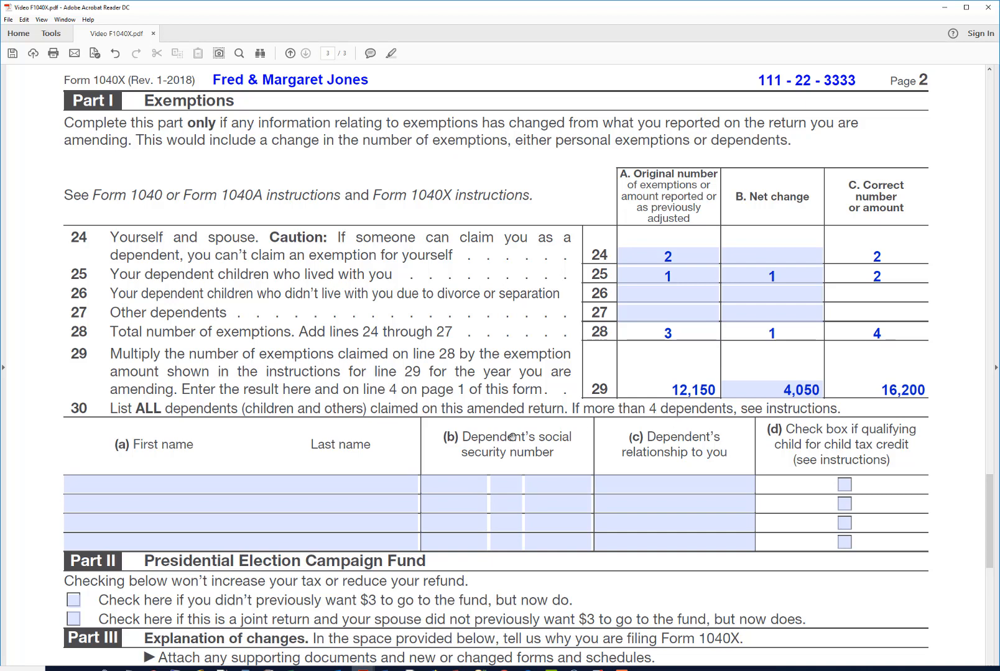
Step: On the first dependent row of line 30, enter the daughter's full name and social security number
click(215, 483)
click(195, 483)
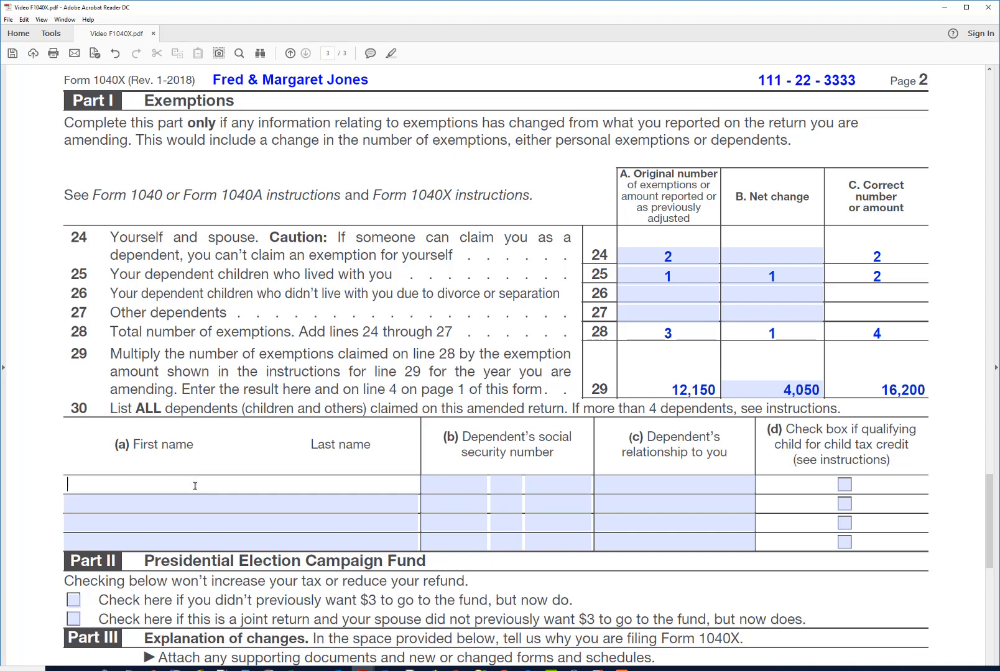
text(Carol Jones)
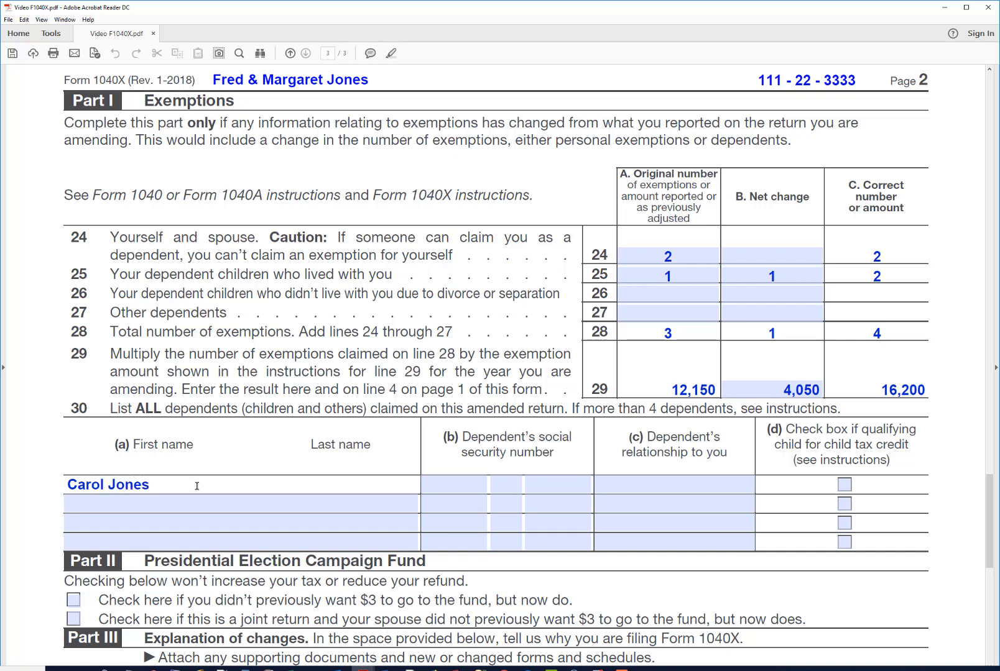
key(Return)
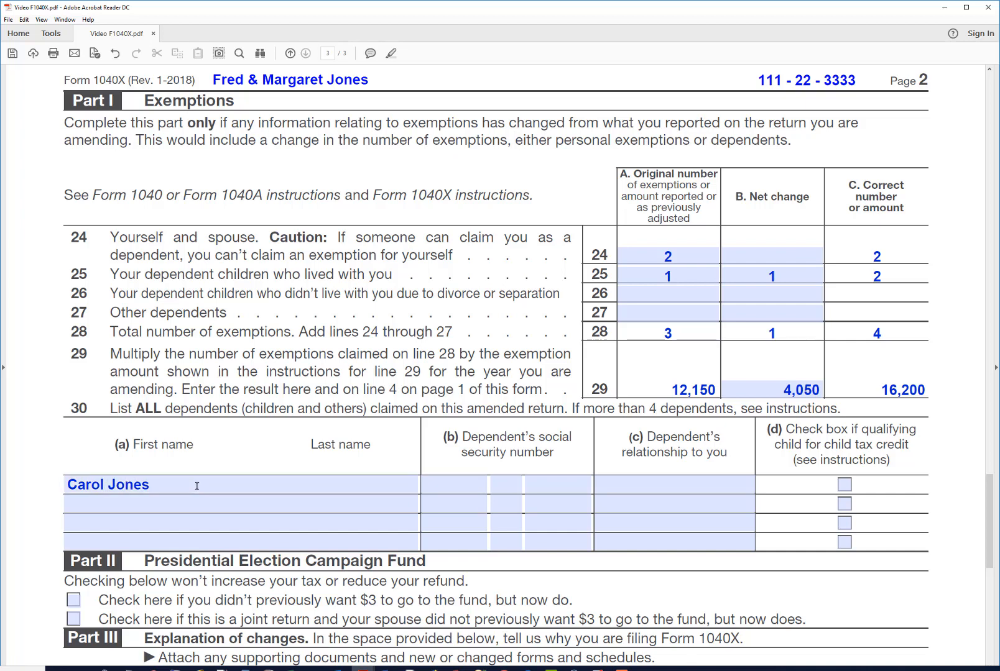
click(437, 485)
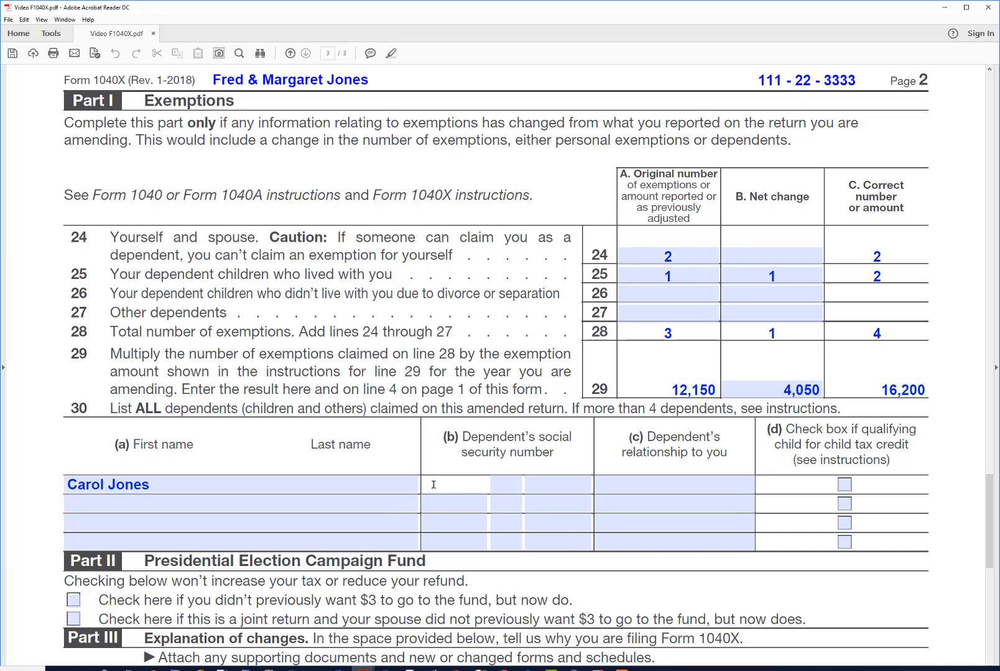
text(333)
click(505, 483)
text(44)
click(534, 485)
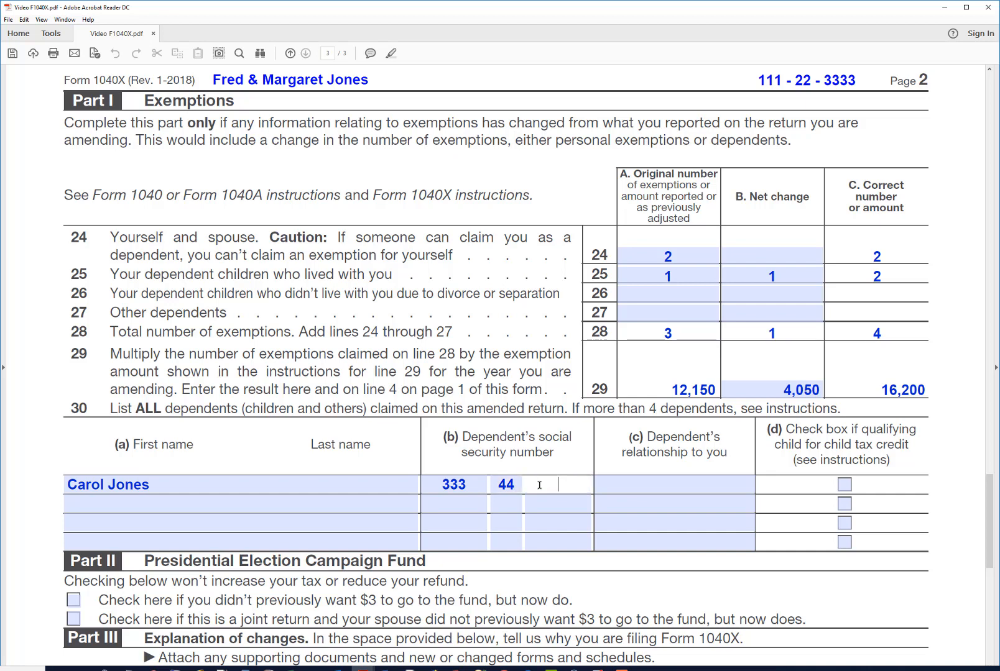
text(6666)
Step: Set the first dependent's relationship to Daughter and mark her as a qualifying child for the child tax credit
click(622, 485)
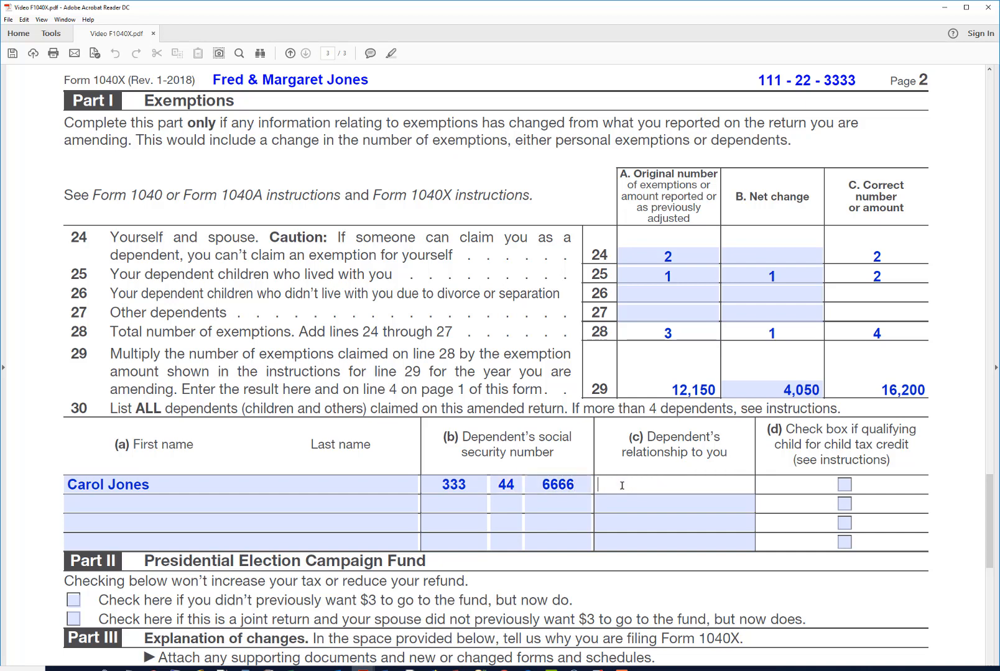
text(Daughter)
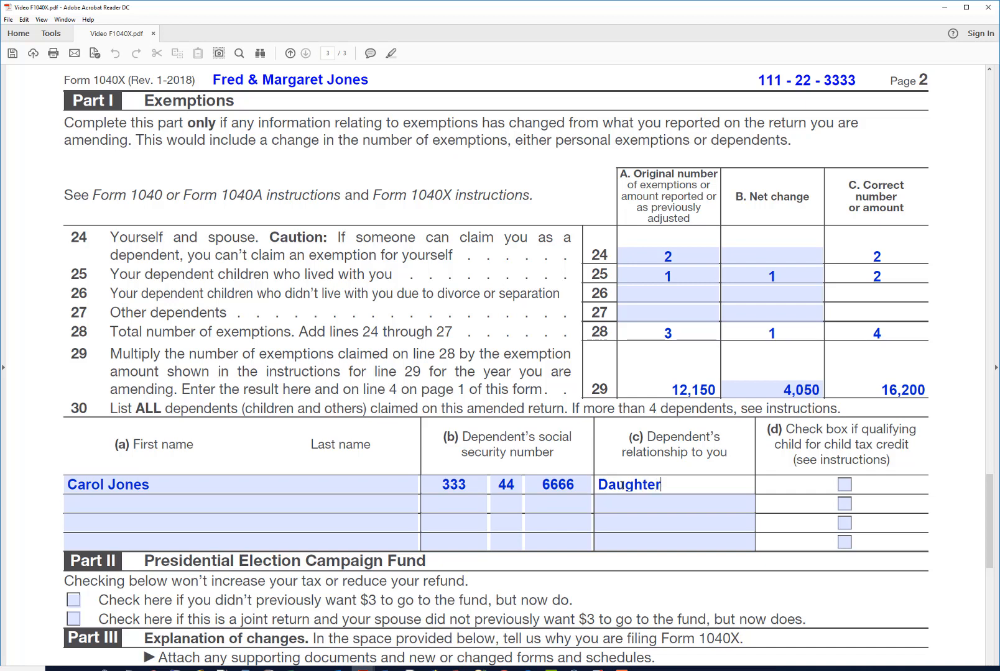
click(844, 485)
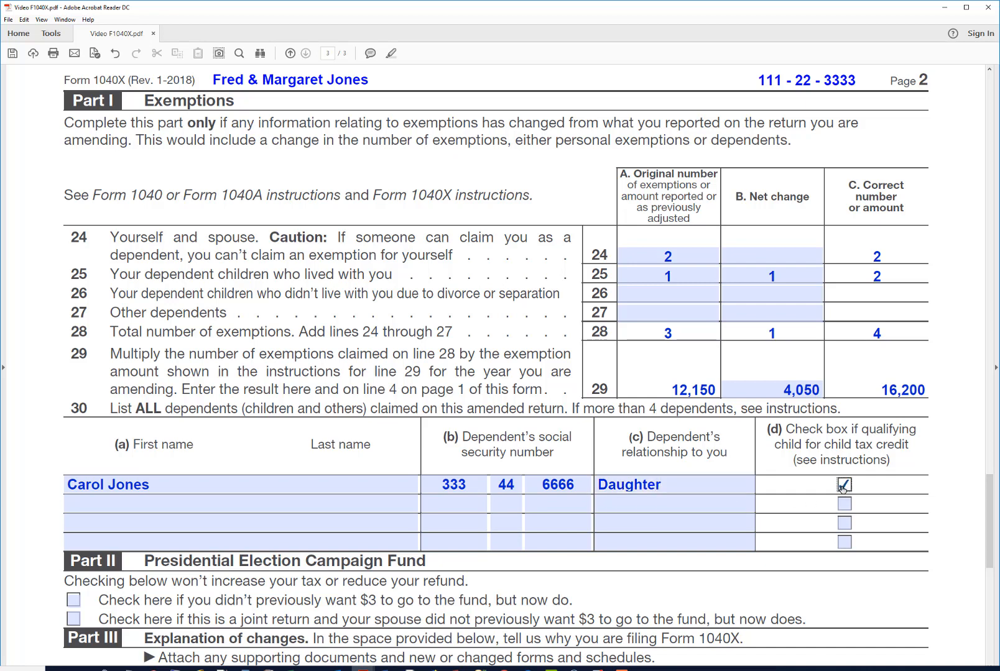
Step: On the second dependent row of line 30, enter the son's full name and social security number
click(169, 521)
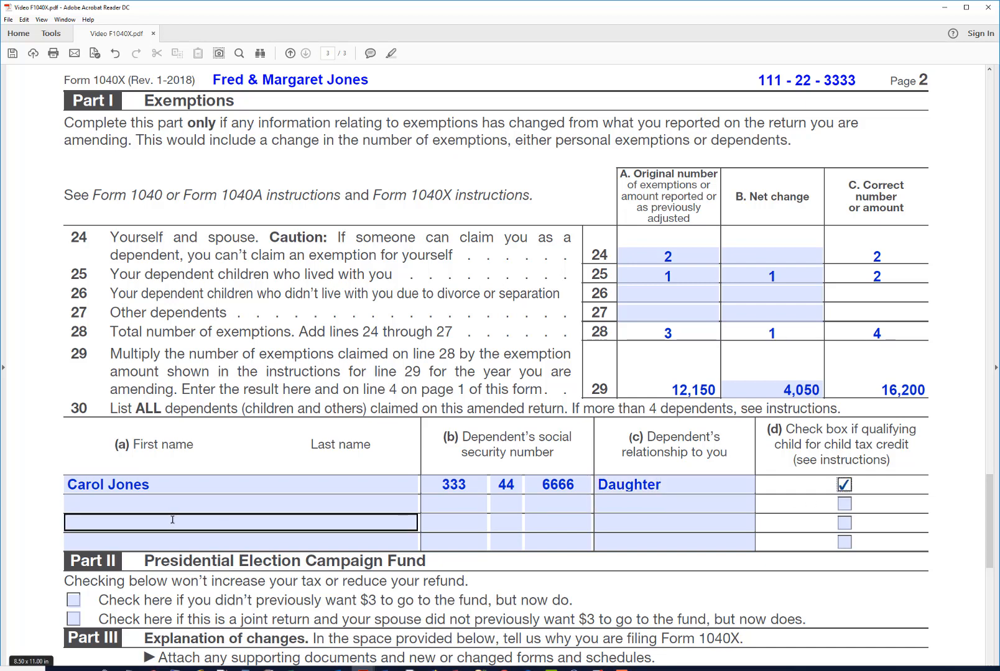
click(160, 504)
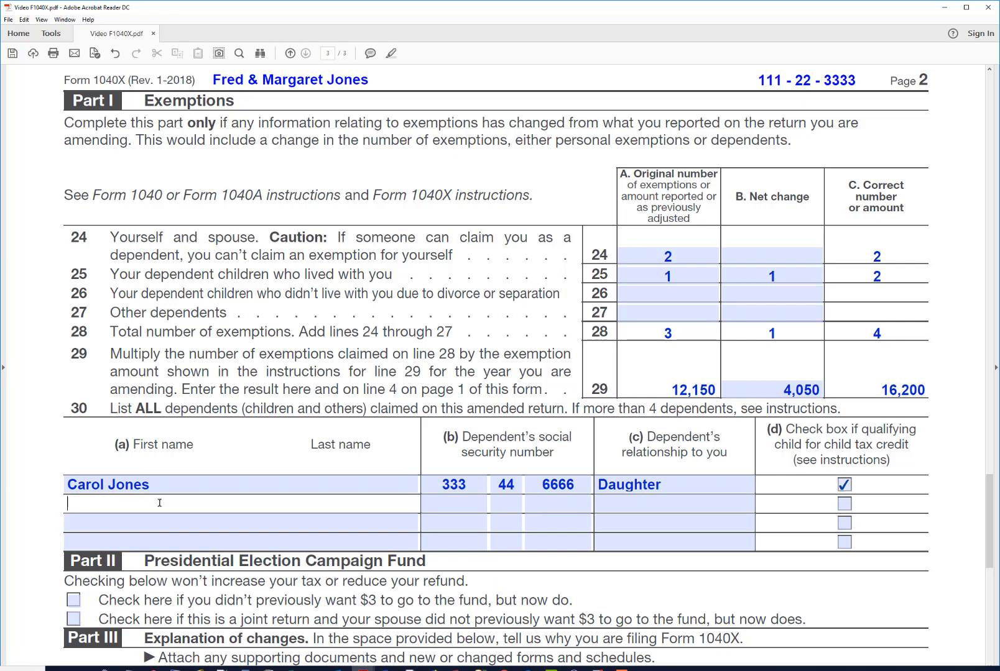
text(Sam Jones)
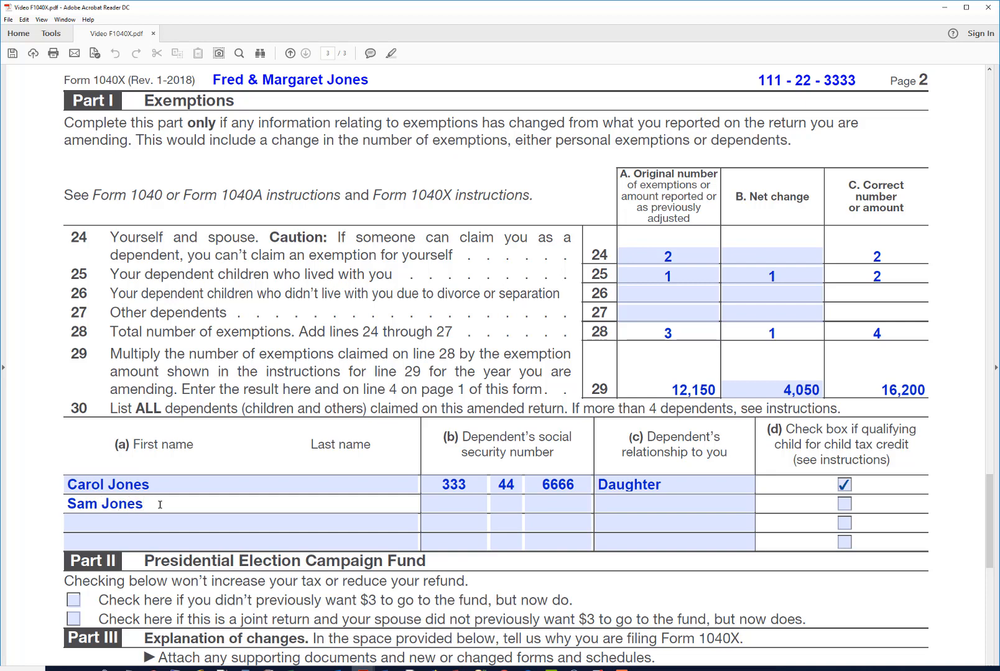
key(Return)
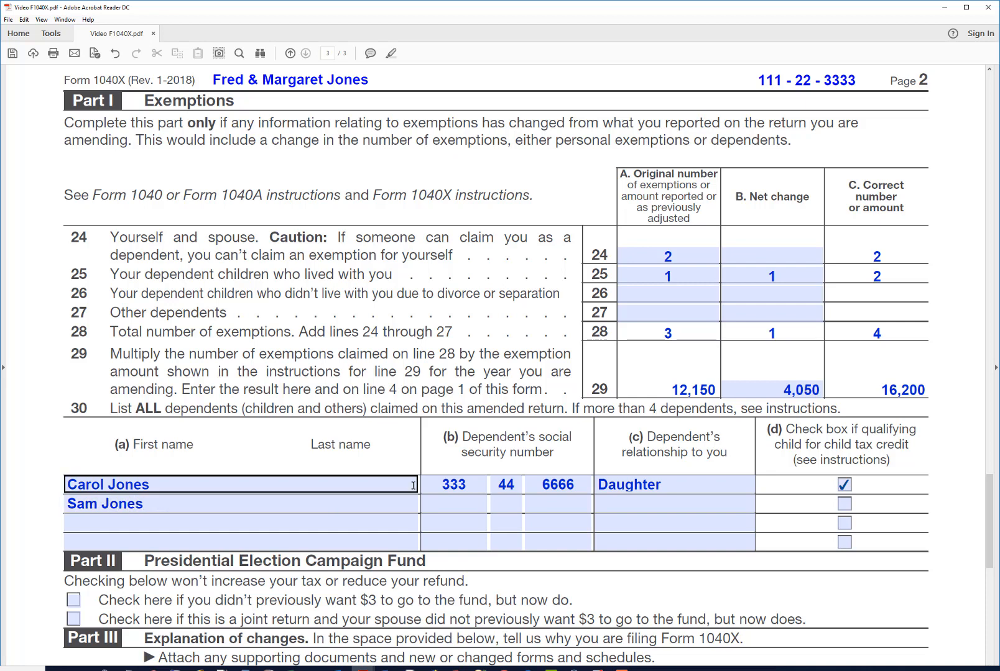
click(438, 502)
text(222)
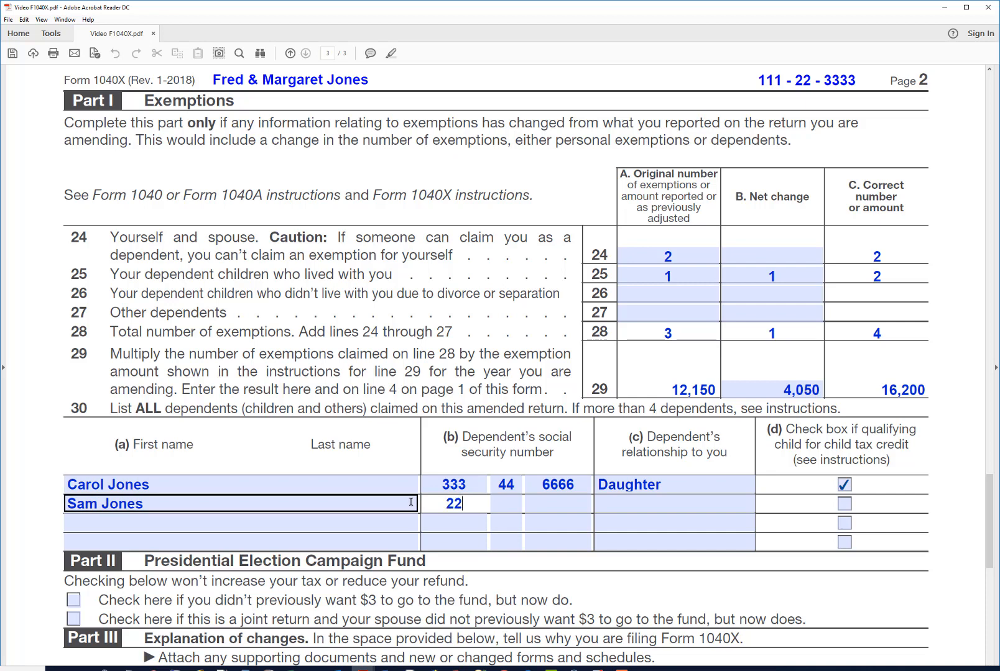
click(496, 503)
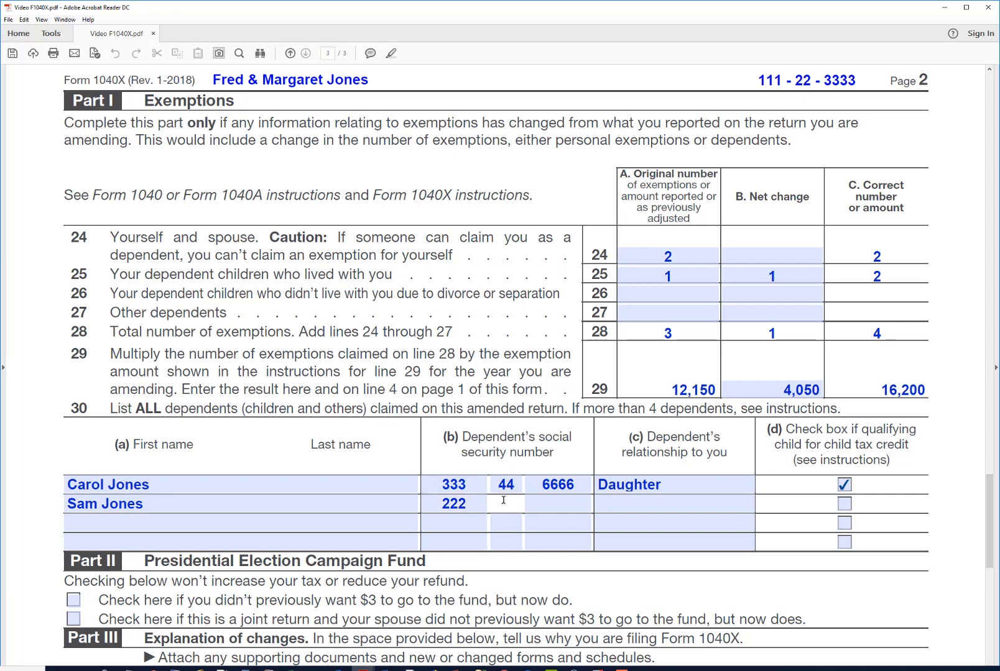
text(44)
click(549, 501)
text(7777)
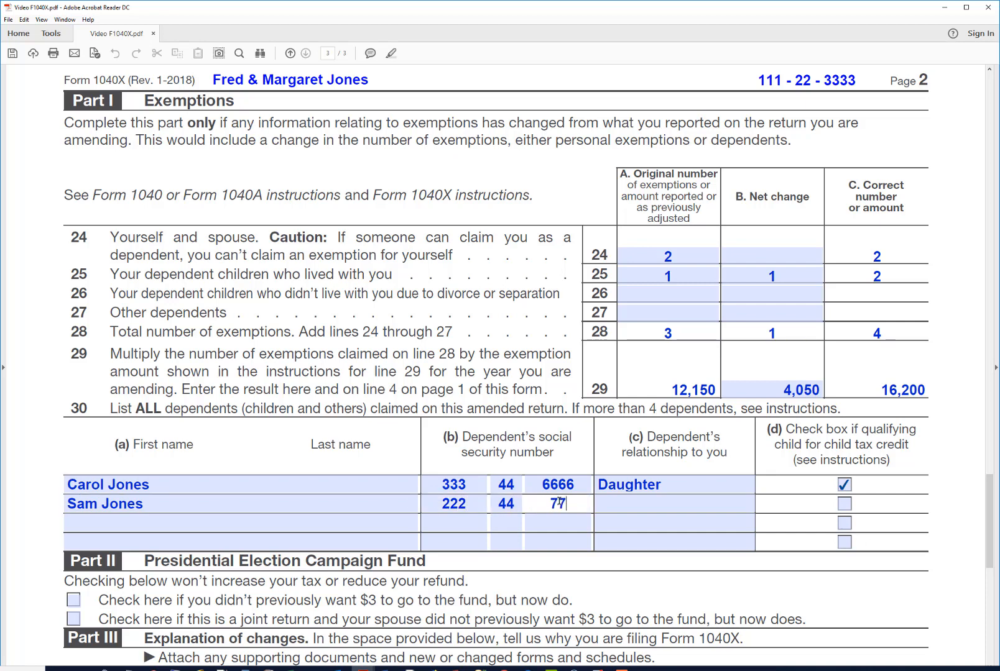
Step: Set the second dependent's relationship to Son and mark him as a qualifying child for the child tax credit
click(604, 504)
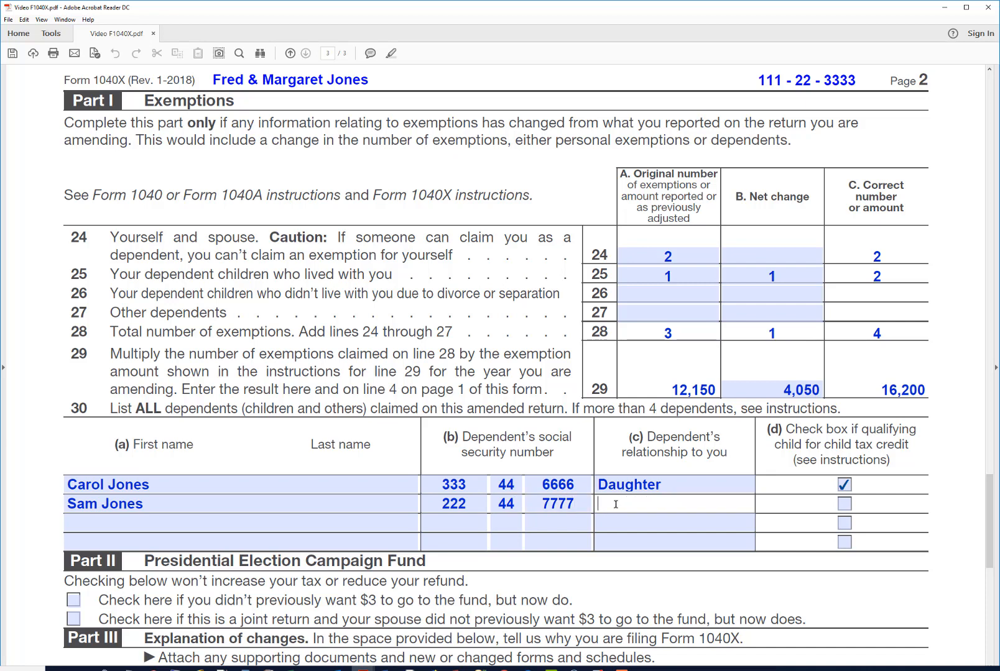
text(Son)
key(Return)
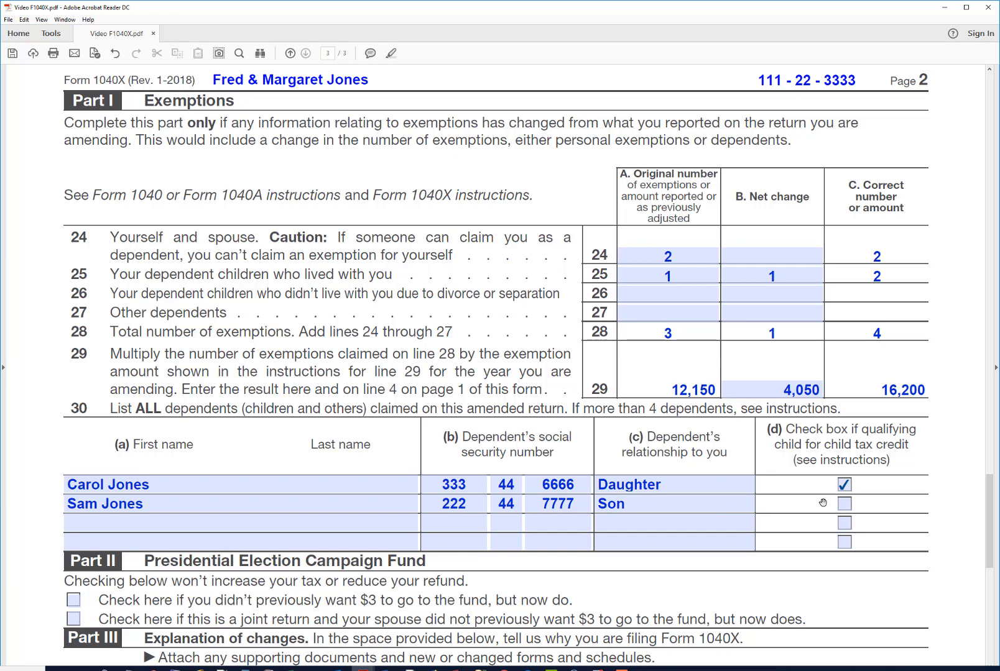
click(844, 504)
Step: On page 1, enter -405 as the net change in tax on line 6, column B
drag(990, 515, 992, 350)
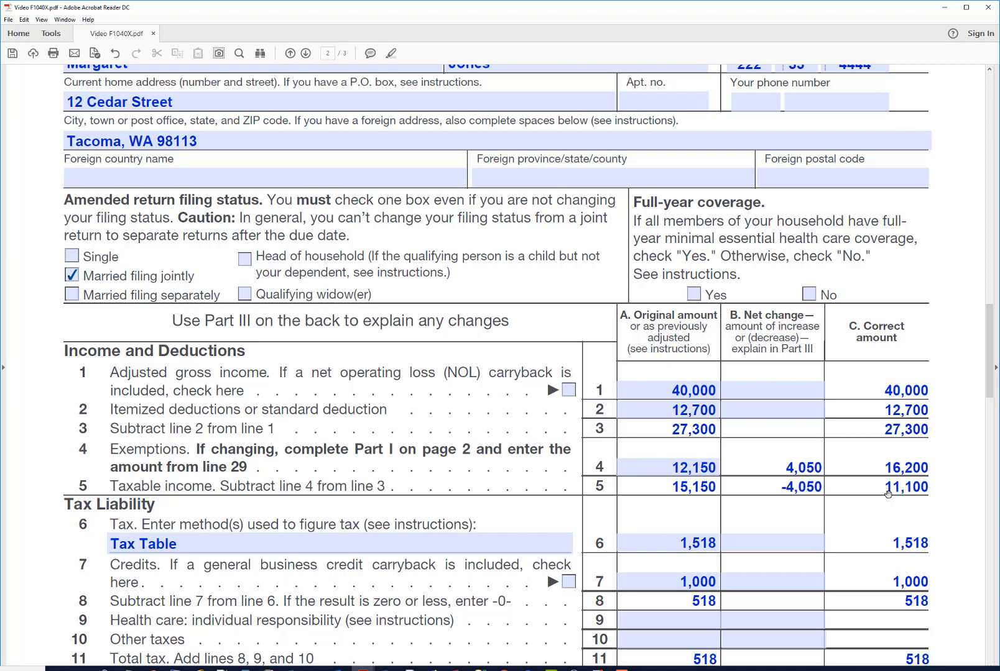
drag(993, 359, 993, 400)
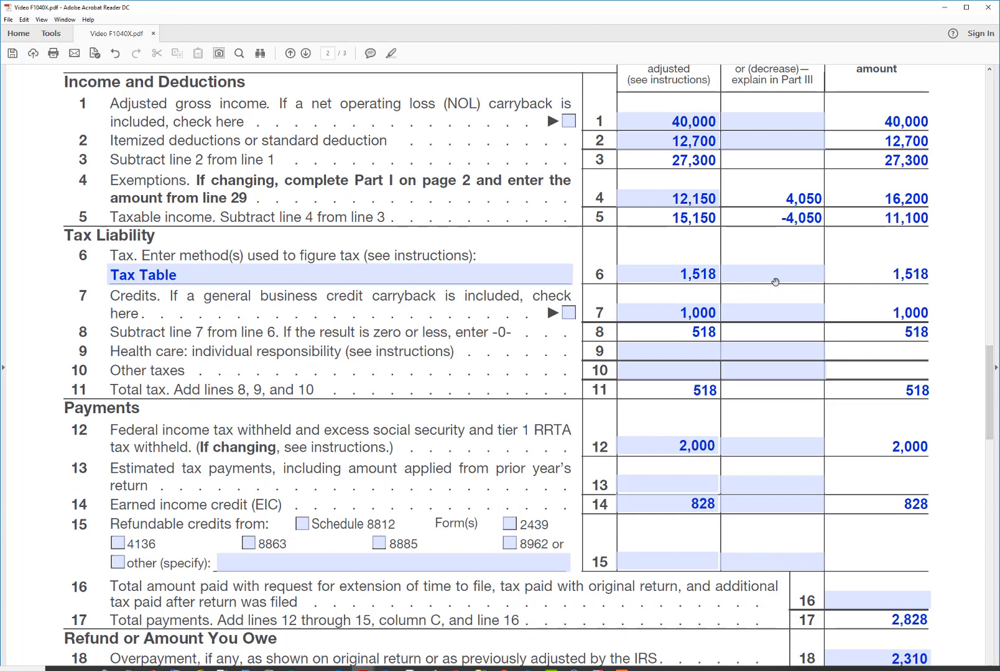
click(775, 277)
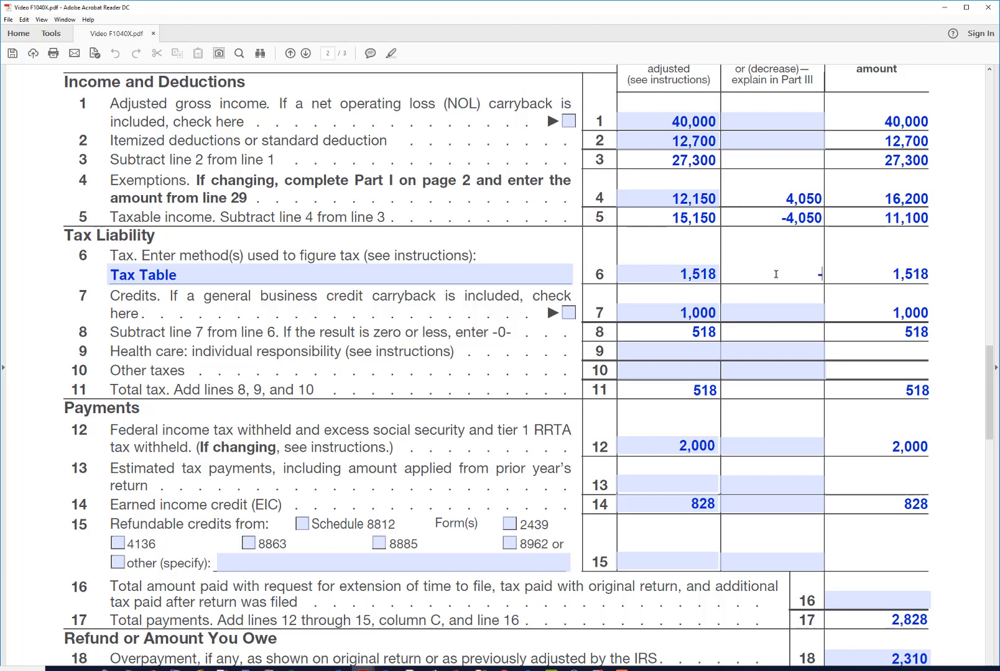
text(-405)
key(Return)
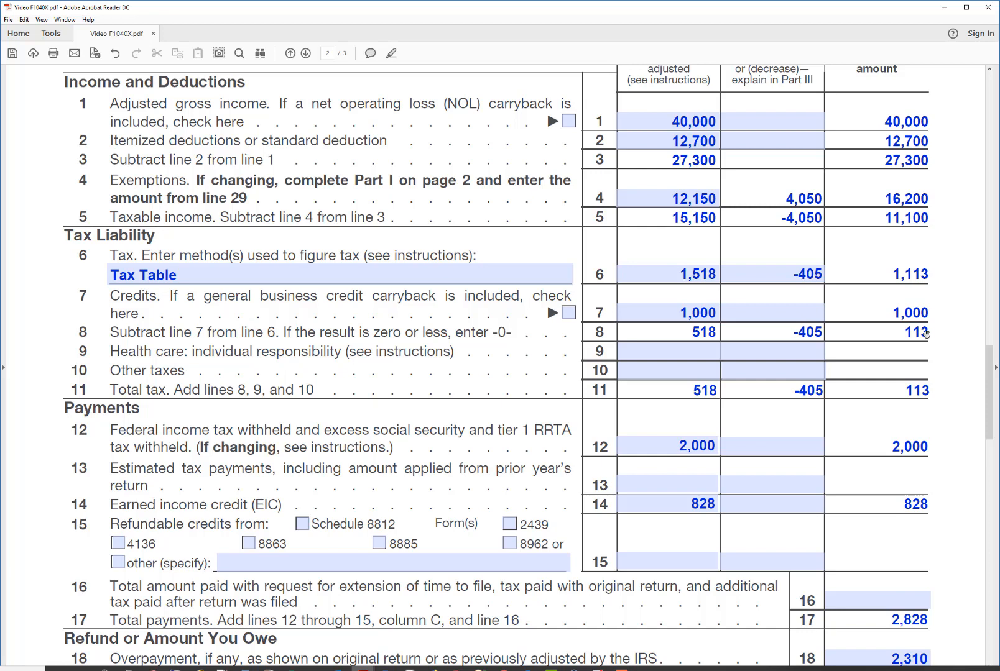
Step: Enter 113 as the net change in credits on line 7, column B
click(790, 317)
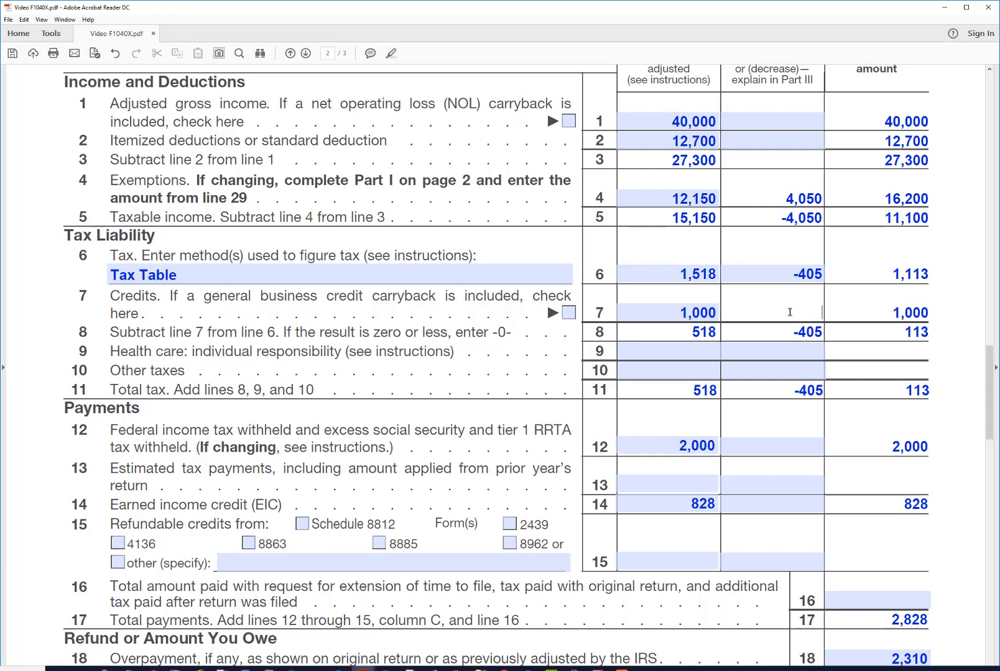
text(11)
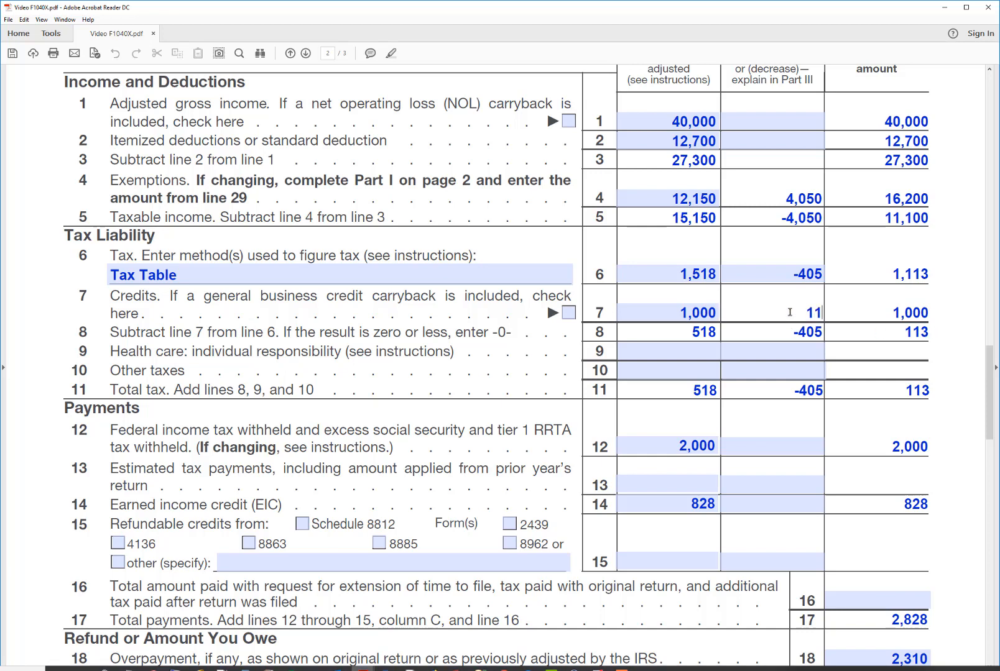
text(3)
key(Return)
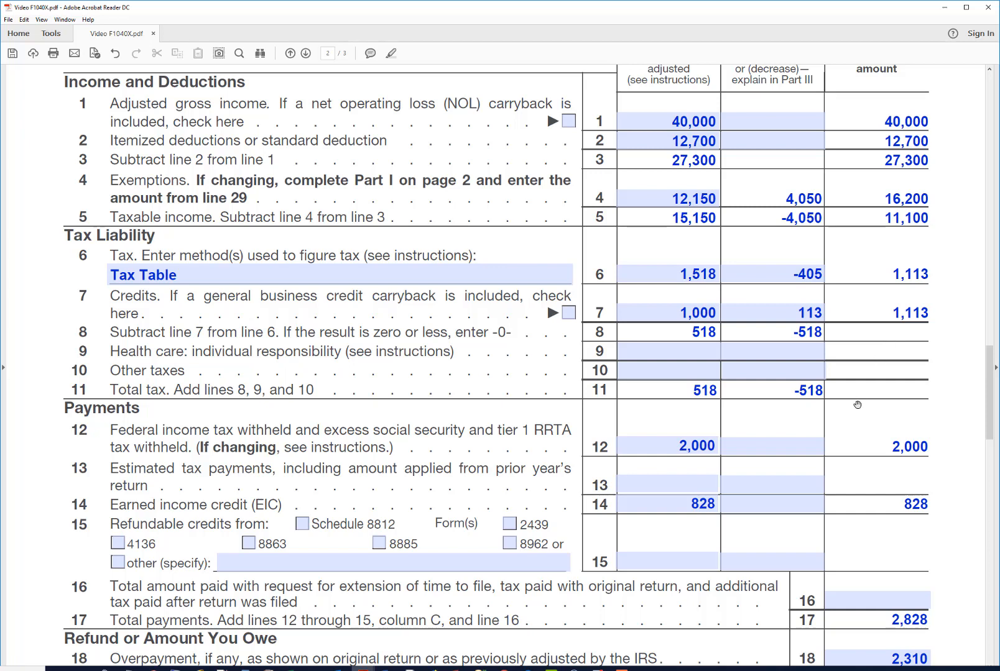
Step: On line 15, mark Schedule 8812 as the refundable credit source and enter 887 in column B
click(630, 558)
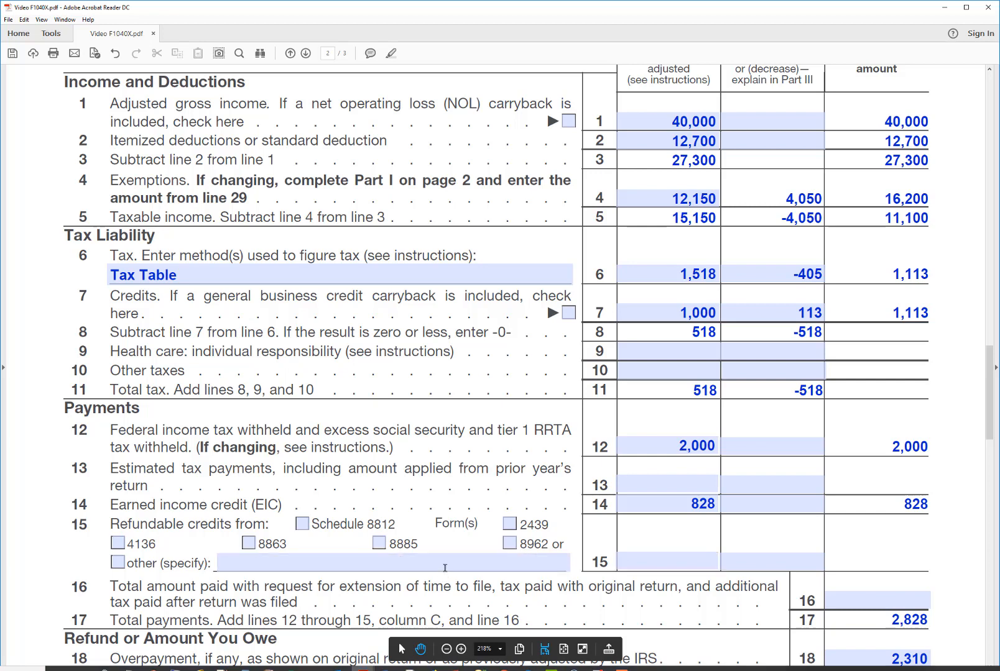
click(302, 525)
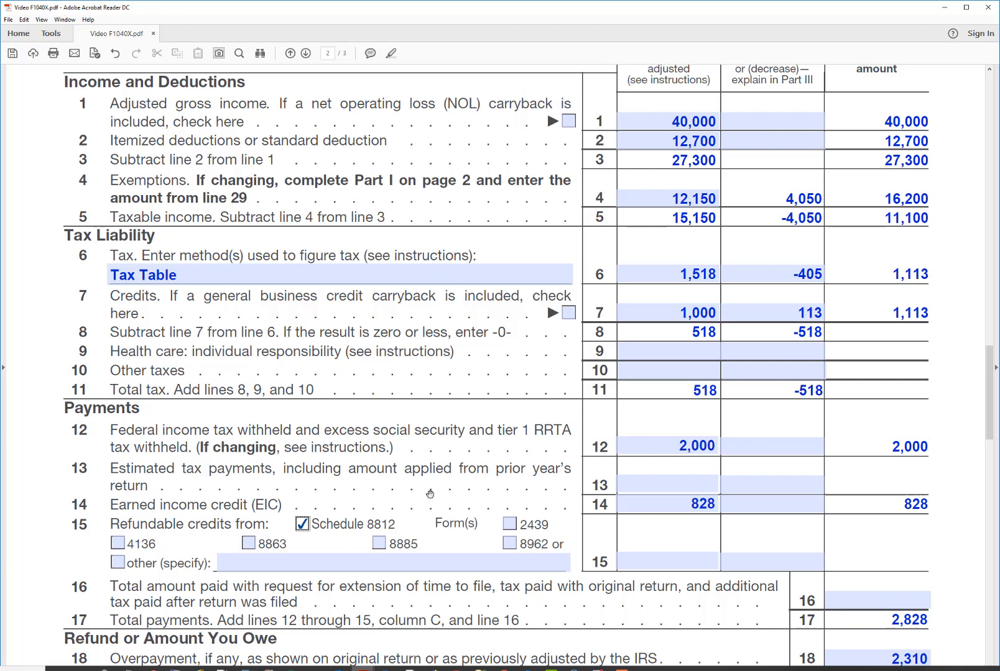
click(770, 562)
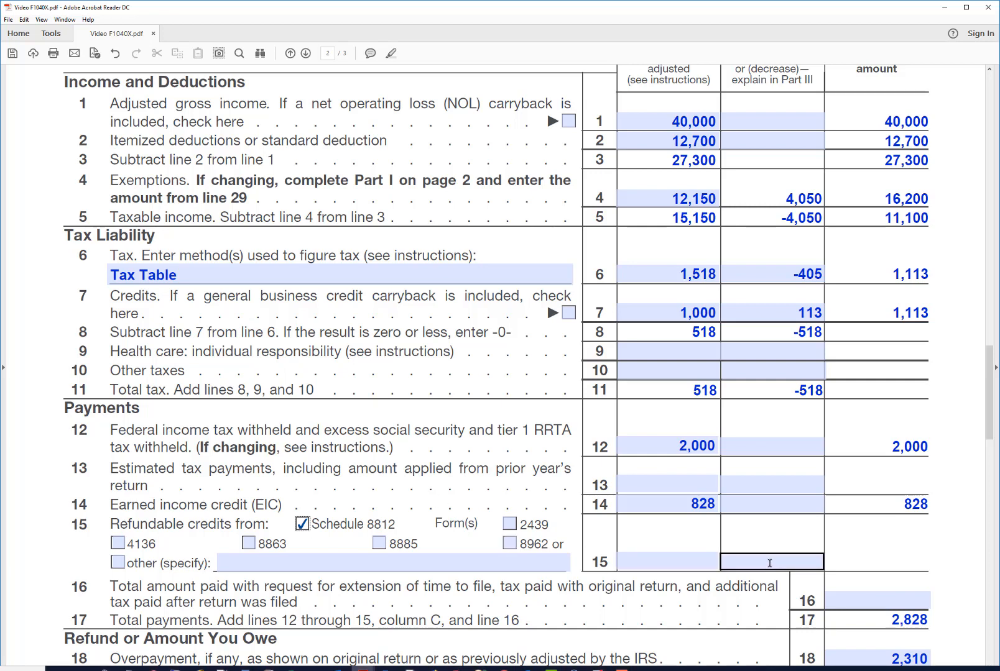
click(770, 563)
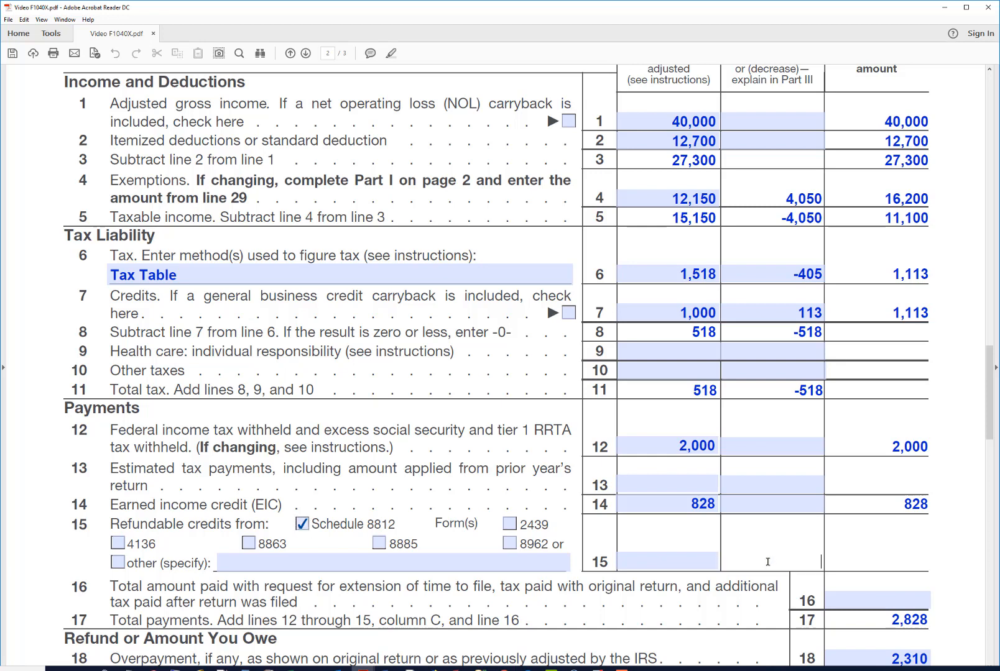
text(887)
key(Return)
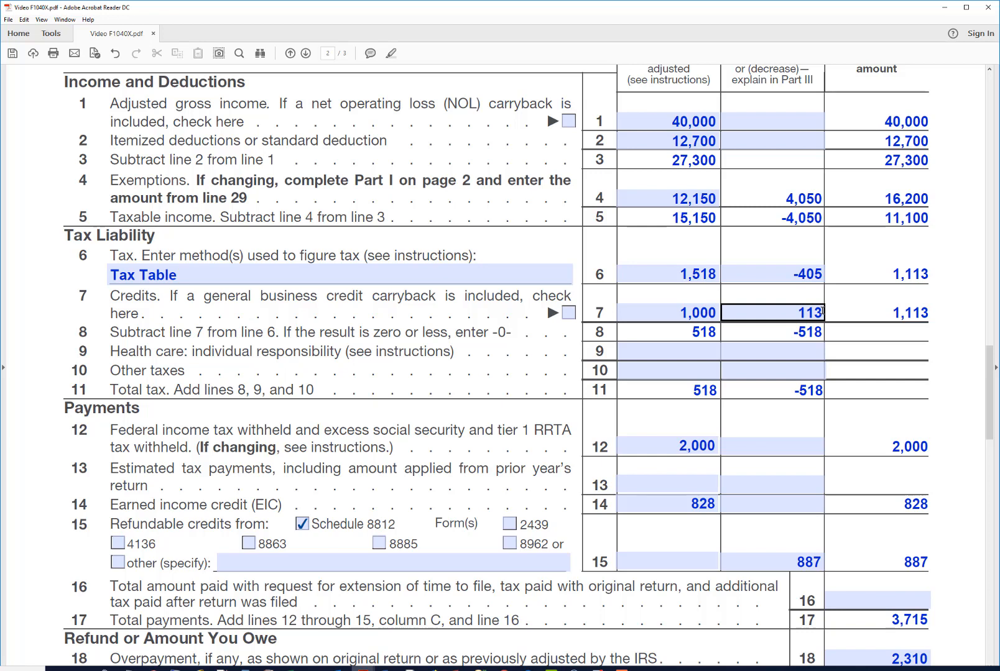
Step: Enter 1,398 as the net change in earned income credit on line 14, column B
click(777, 505)
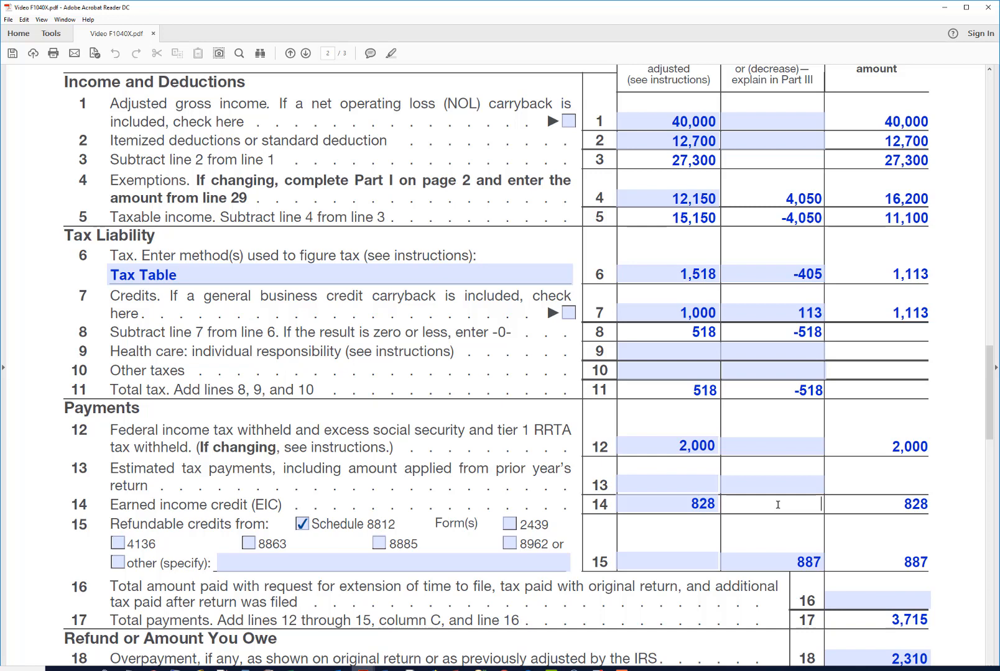
text(1398)
key(Tab)
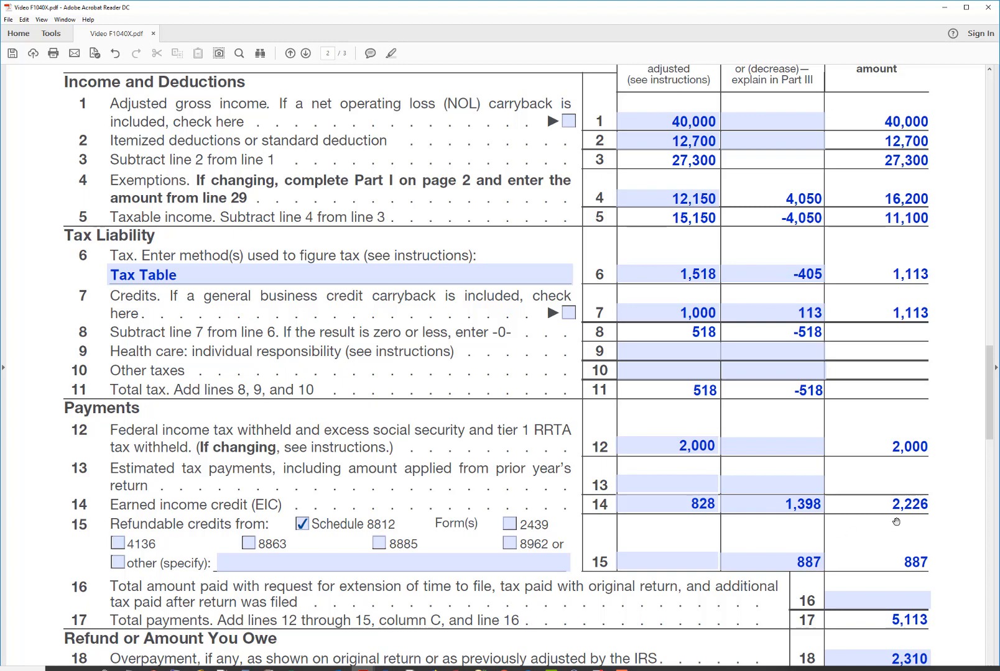
drag(992, 379, 992, 414)
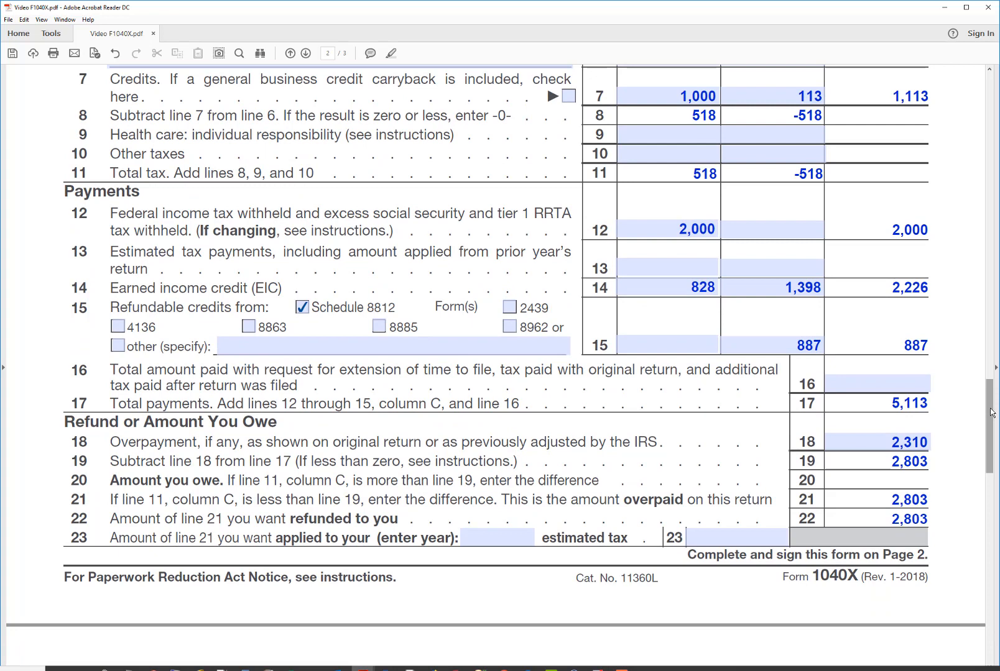